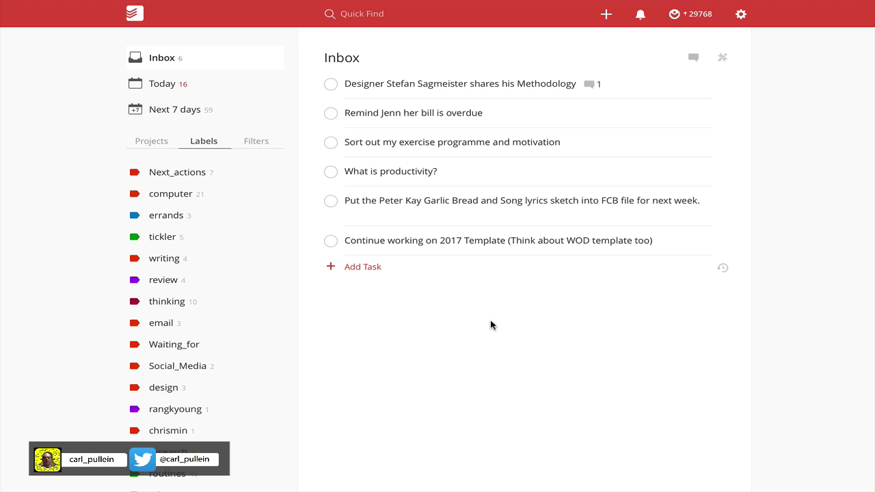
Look over the Newton by CloudMagic homepage in Safari, then switch back to the Todoist Inbox.
key("ctrl+Right")
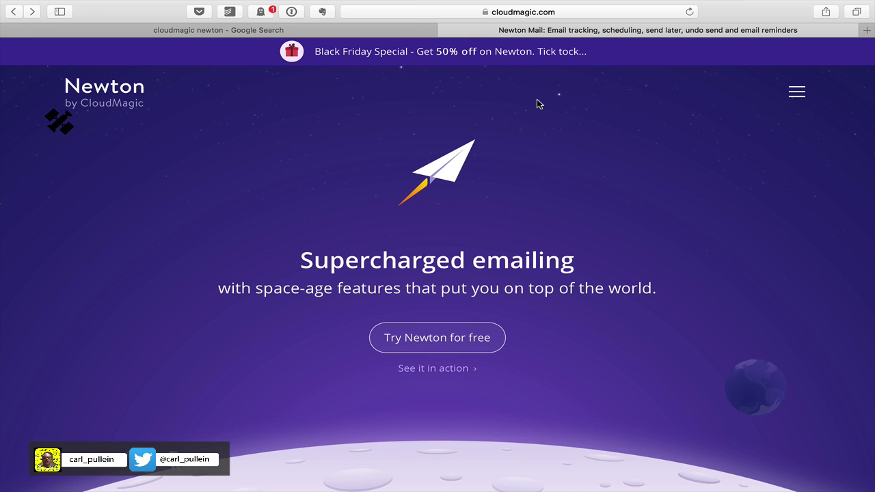
key("ctrl+Left")
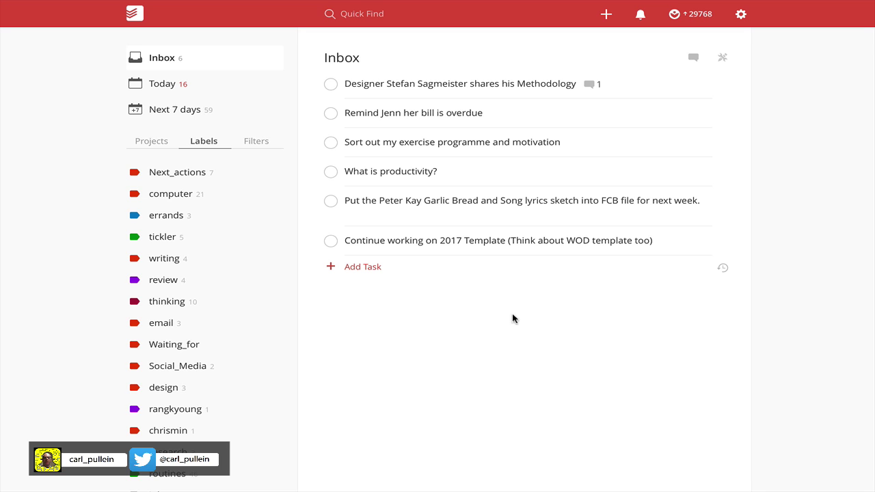
Add the computer label to the designer methodology task, leaving it without a date.
left_click(519, 83)
type("#")
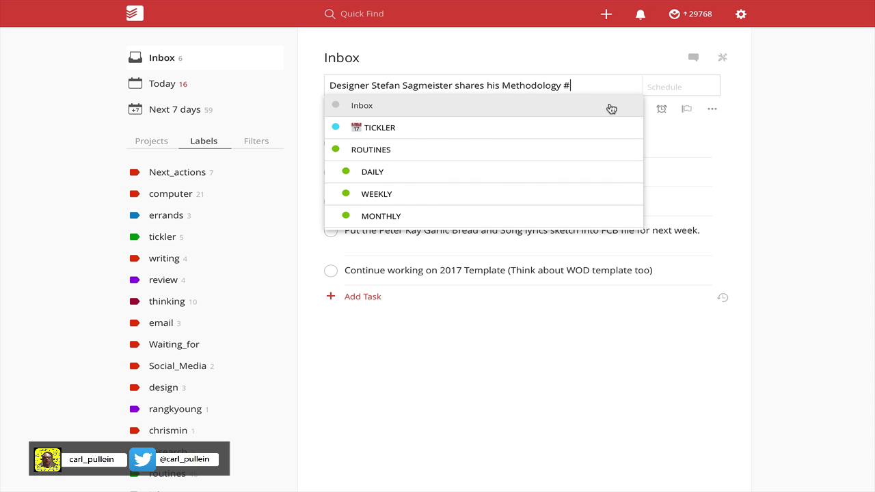
key("BackSpace")
type("@com")
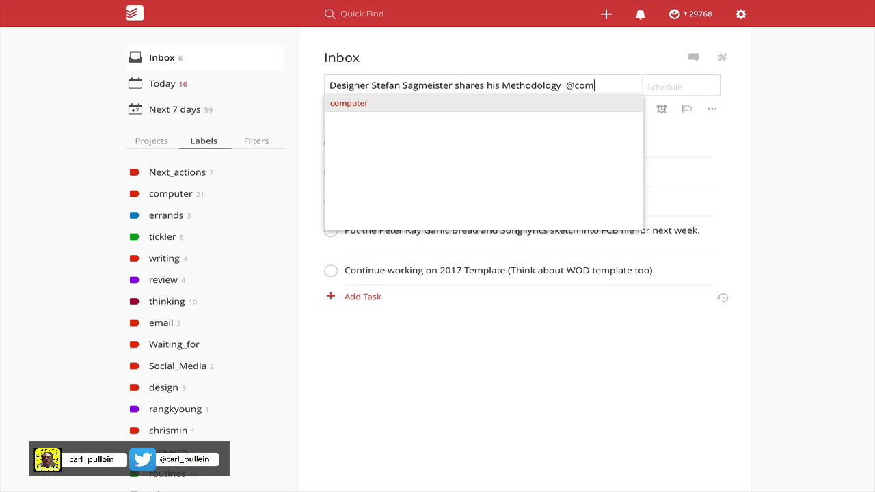
key("Return")
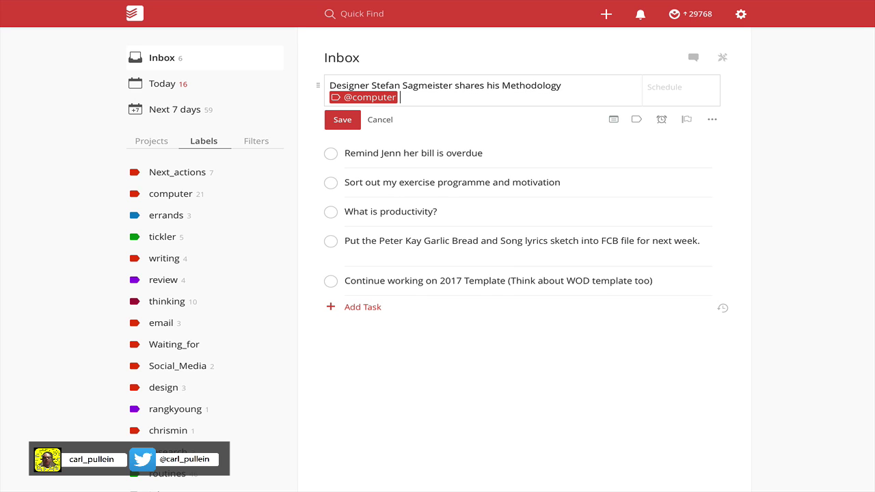
left_click(664, 87)
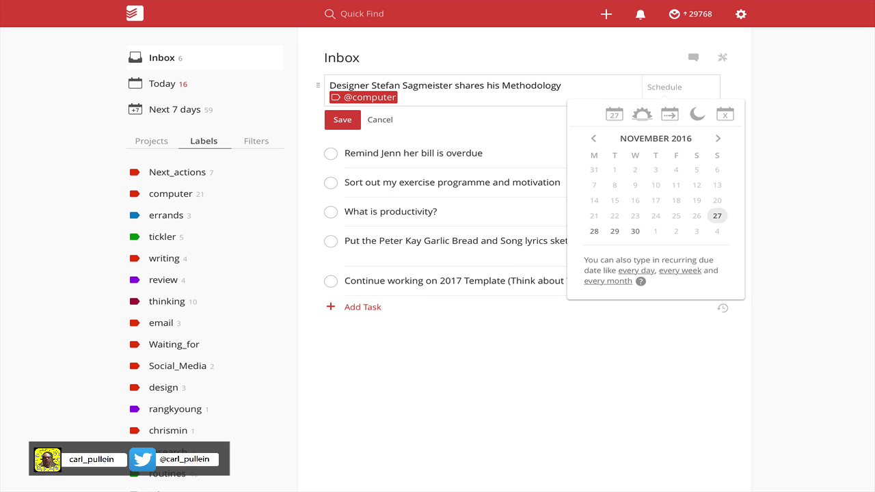
left_click(730, 84)
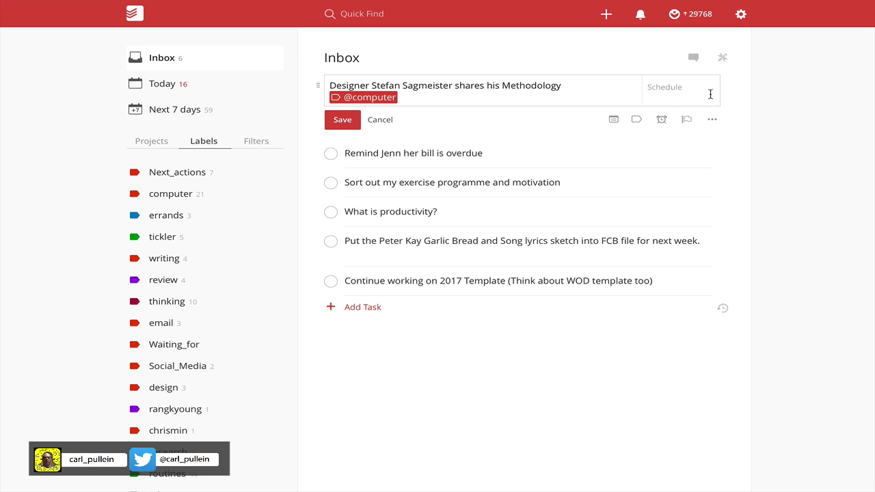
Save the Sagmeister Methodology task with only its computer label, no project tag.
left_click(614, 121)
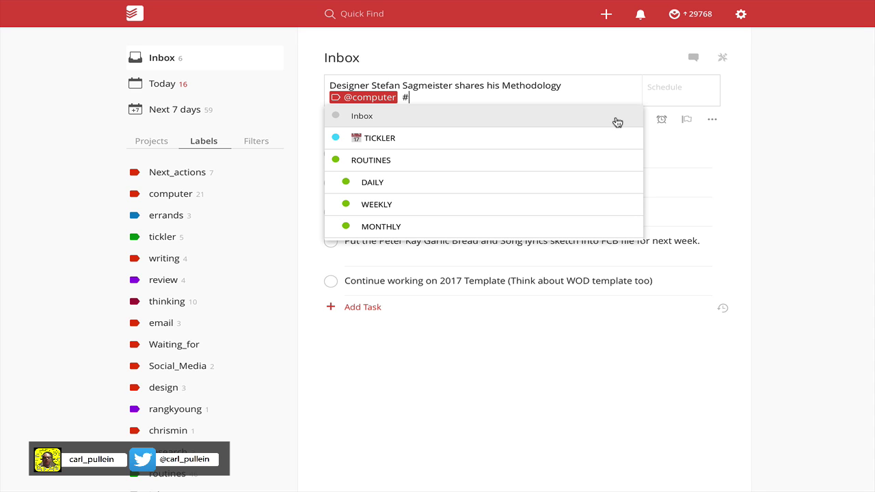
scroll(586, 147, "down", 10)
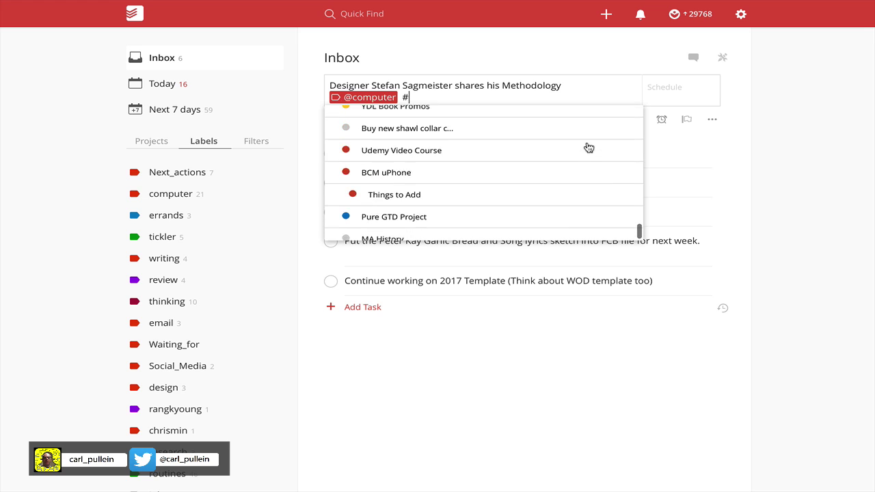
scroll(589, 148, "up", 4)
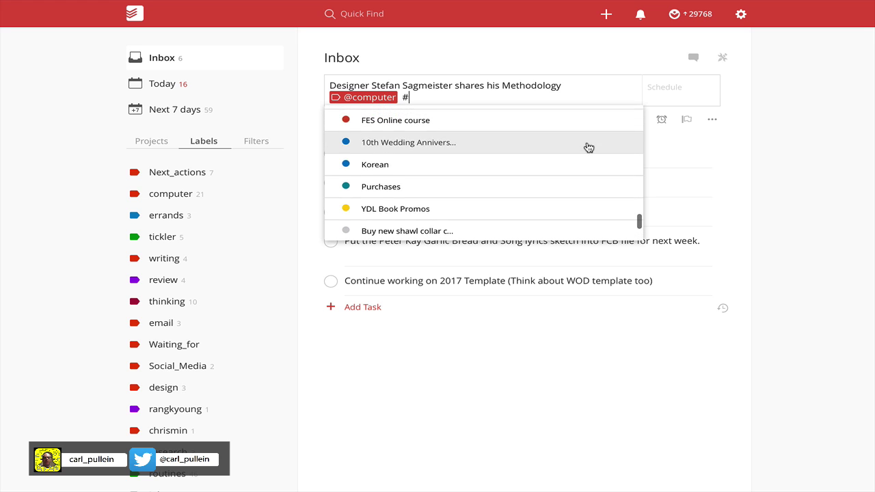
scroll(588, 148, "up", 1)
scroll(588, 148, "down", 4)
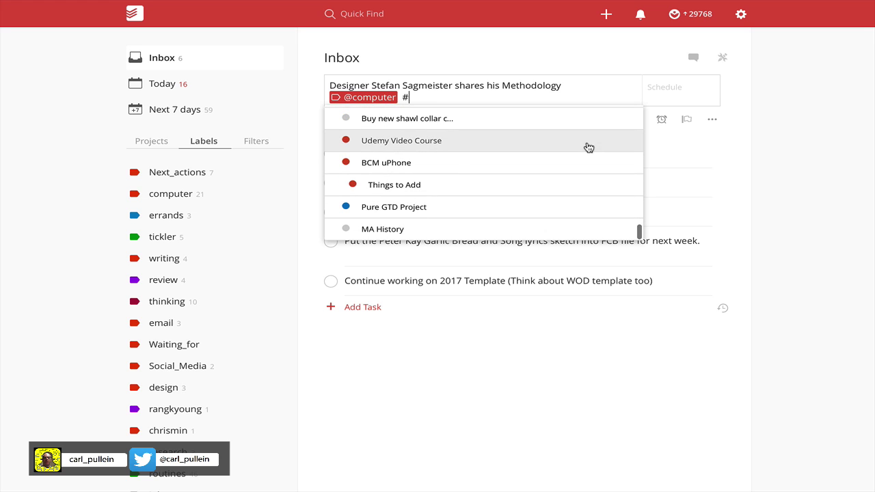
scroll(588, 148, "up", 4)
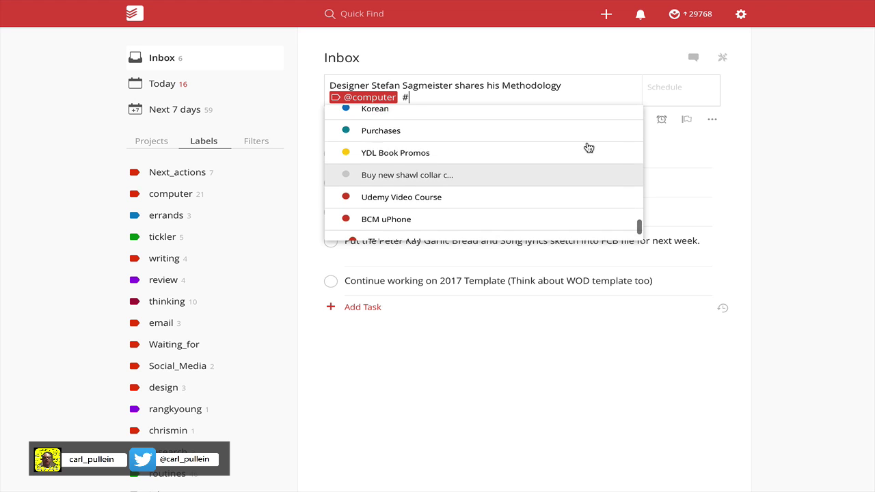
scroll(589, 148, "up", 5)
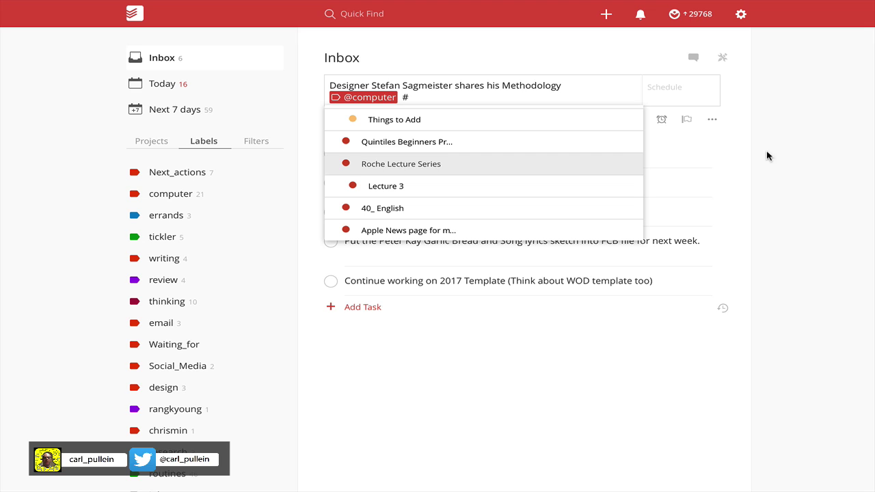
key("BackSpace")
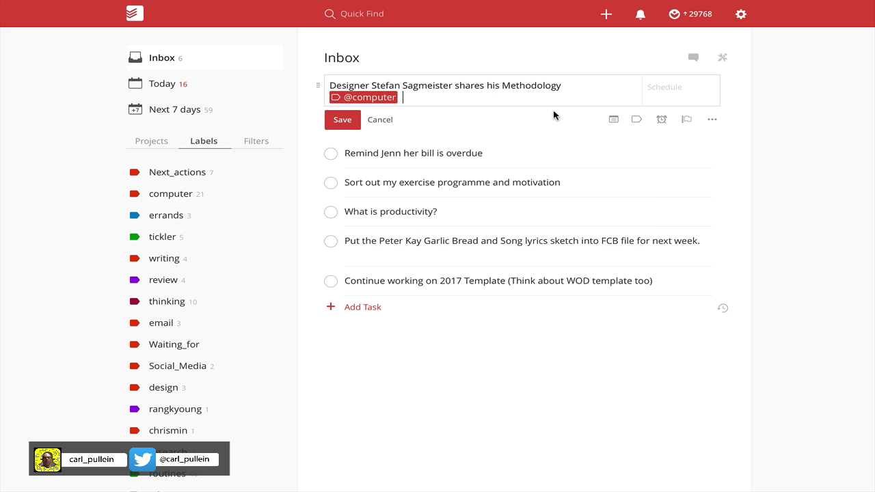
left_click(712, 119)
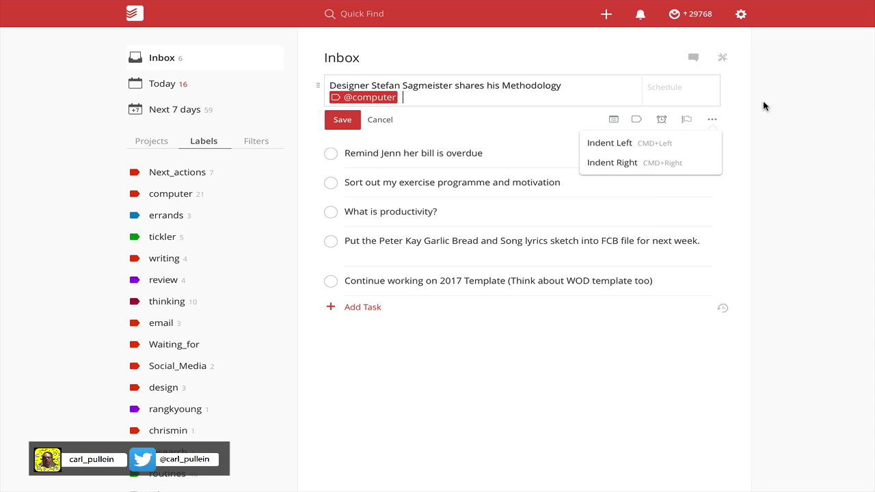
left_click(745, 102)
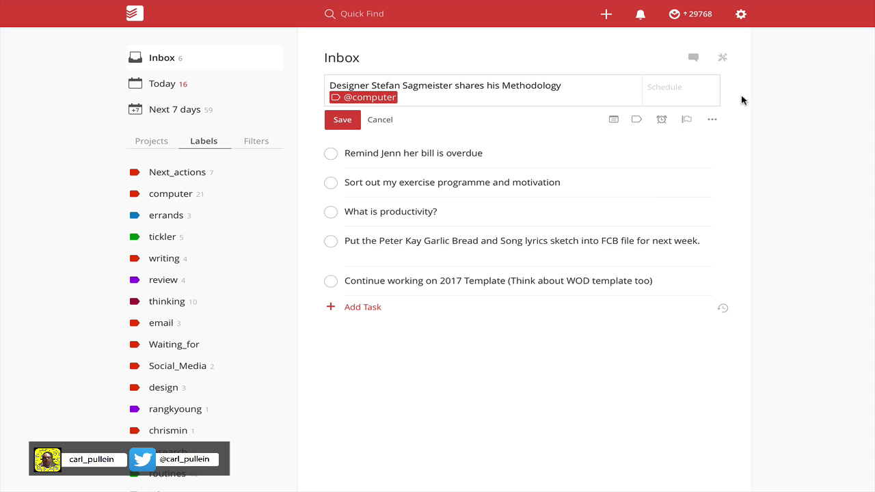
left_click(332, 120)
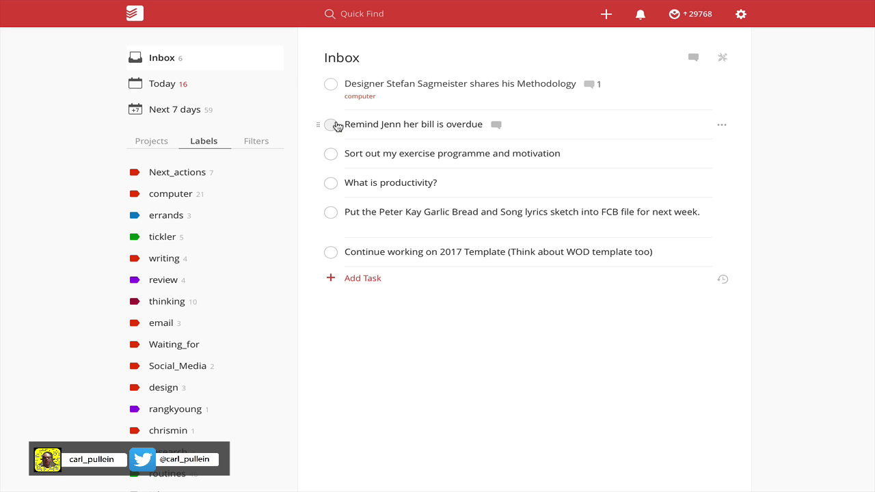
Move the labelled task into the Videos To Watch project.
left_click(722, 85)
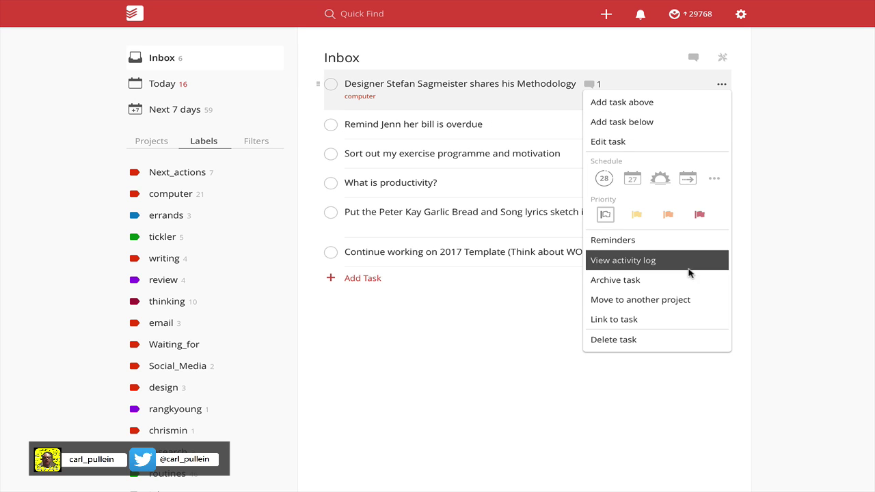
left_click(683, 299)
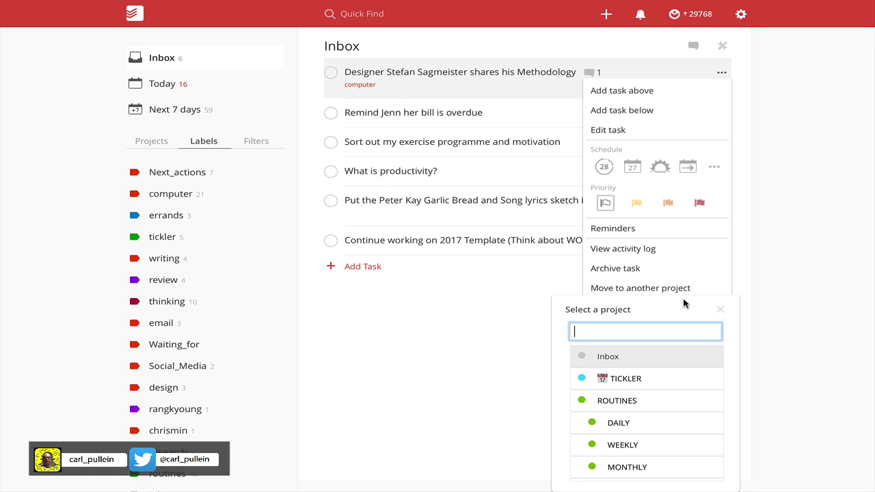
type("To")
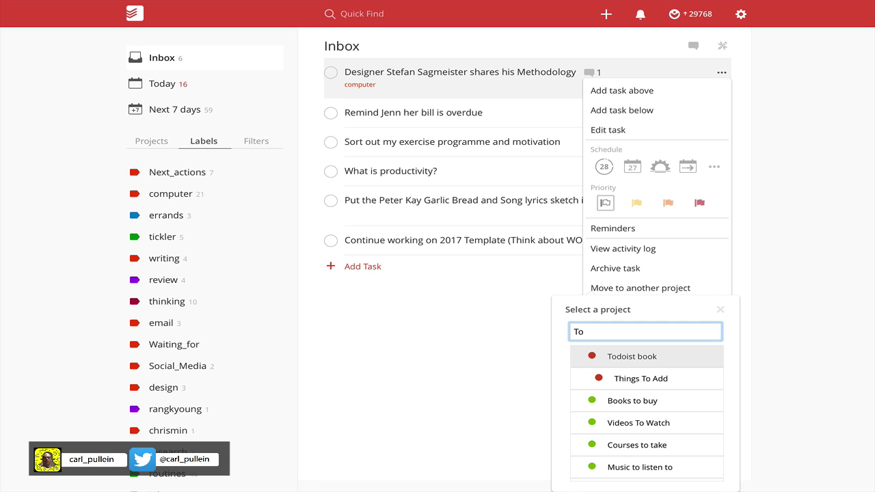
left_click(667, 421)
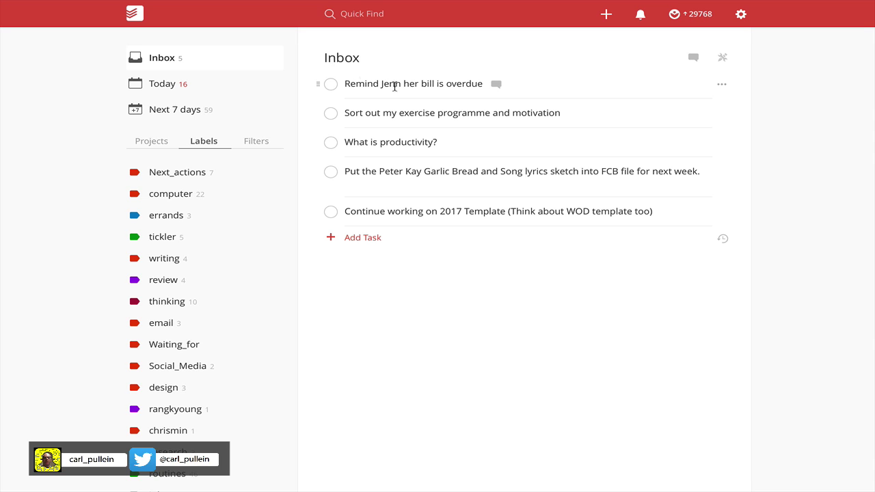
Label the overdue-bill reminder email and set it due Tuesday.
left_click(527, 84)
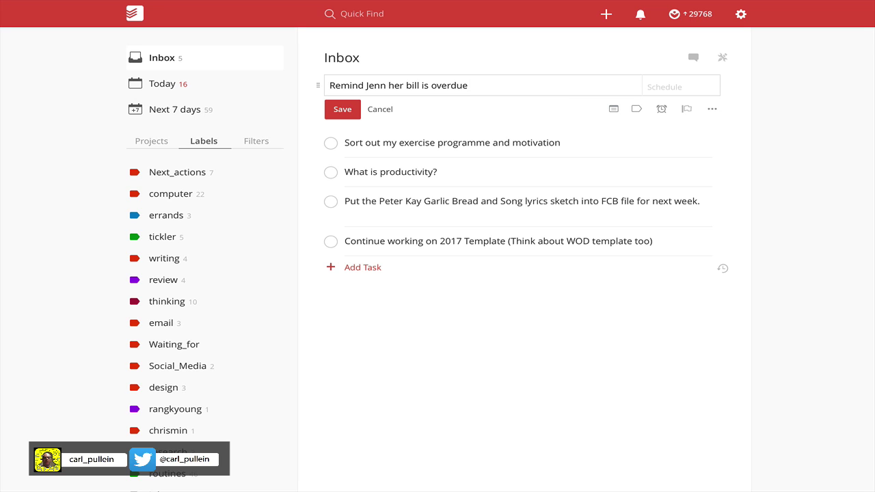
type("e")
key("BackSpace")
type("@em")
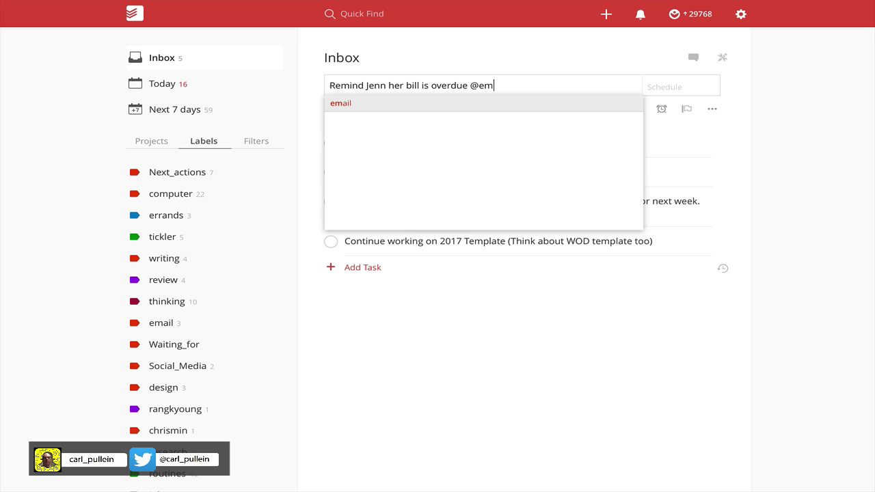
key("Return")
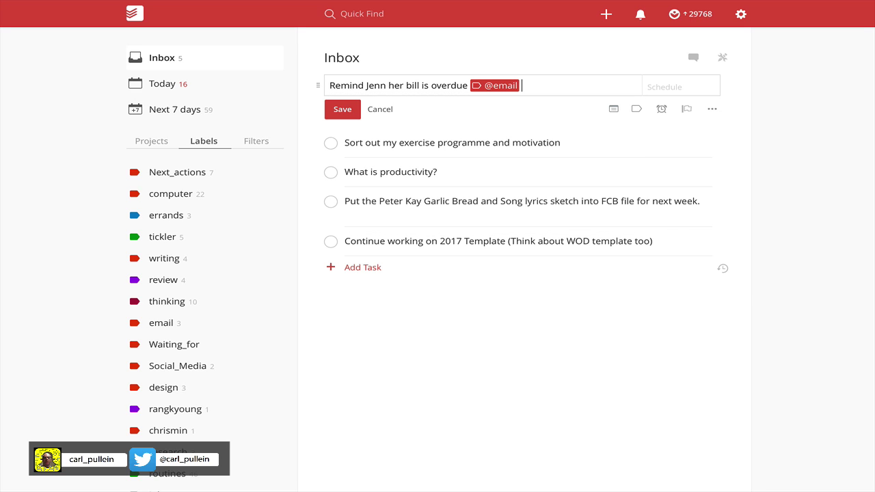
left_click(680, 87)
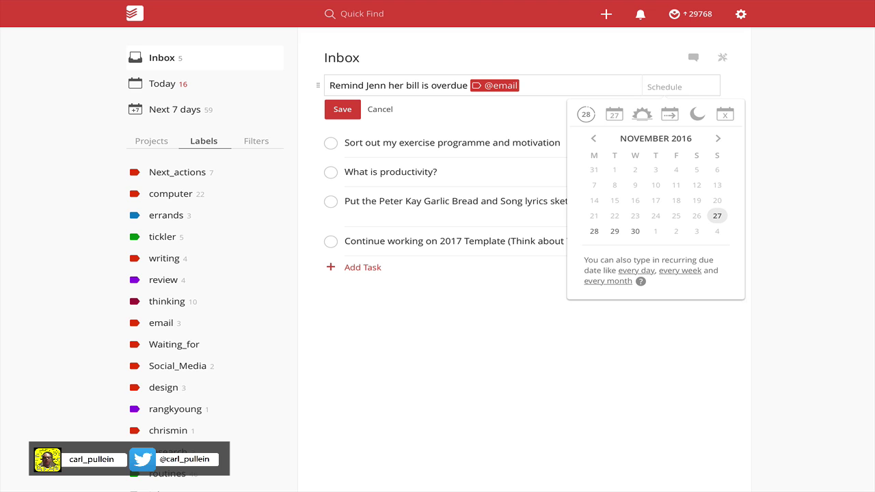
type("Tue")
key("Return")
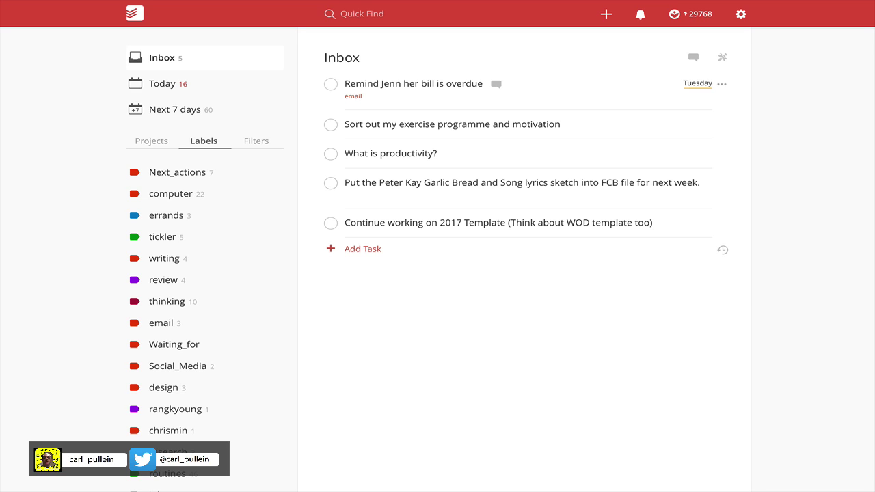
Give the reminder top priority and move it into Student Affairs.
left_click(723, 84)
left_click(702, 215)
left_click(723, 85)
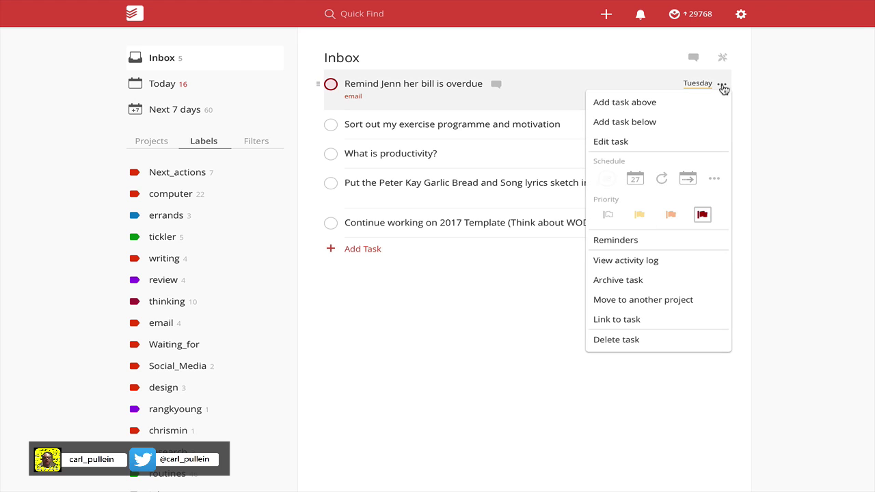
left_click(672, 300)
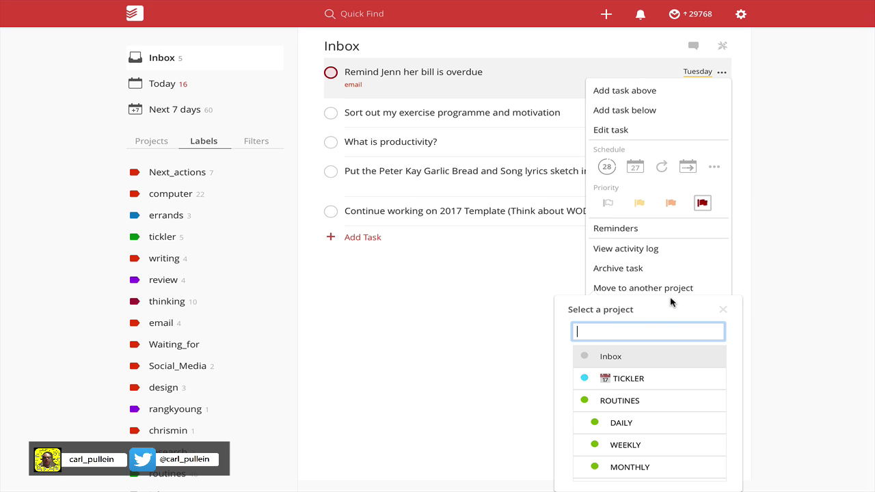
type("stu")
key("Return")
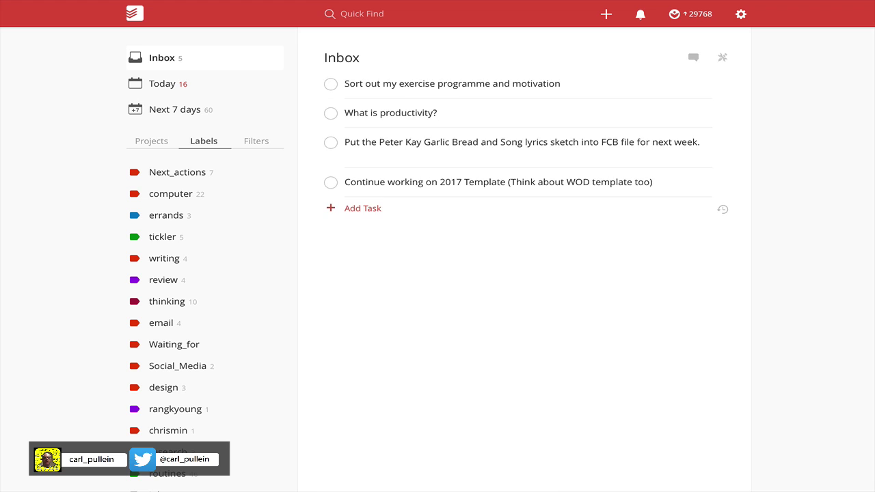
Add the thinking label to the exercise programme task and save it without a date.
left_click(584, 86)
left_click(502, 78)
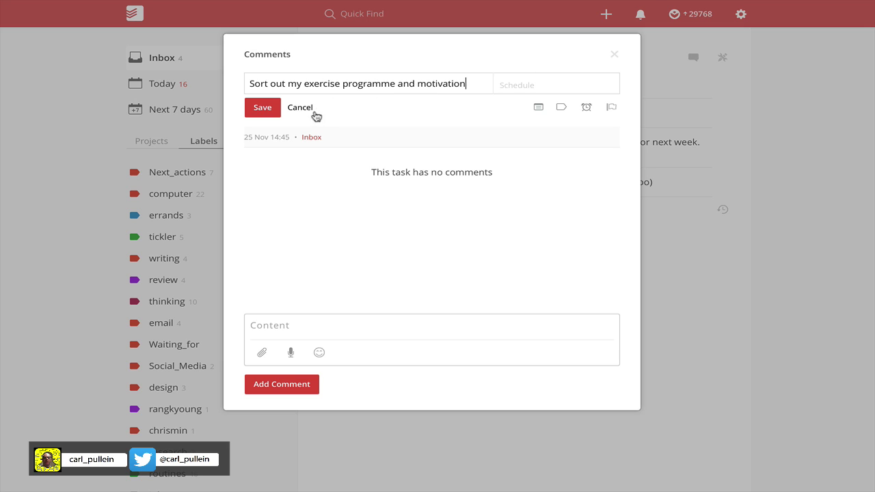
left_click(303, 109)
left_click(491, 77)
left_click(612, 58)
left_click(596, 81)
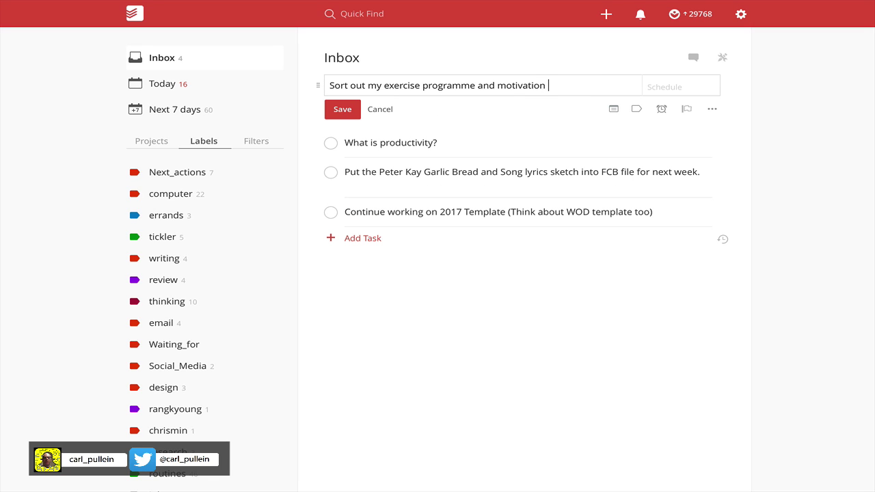
type("@th")
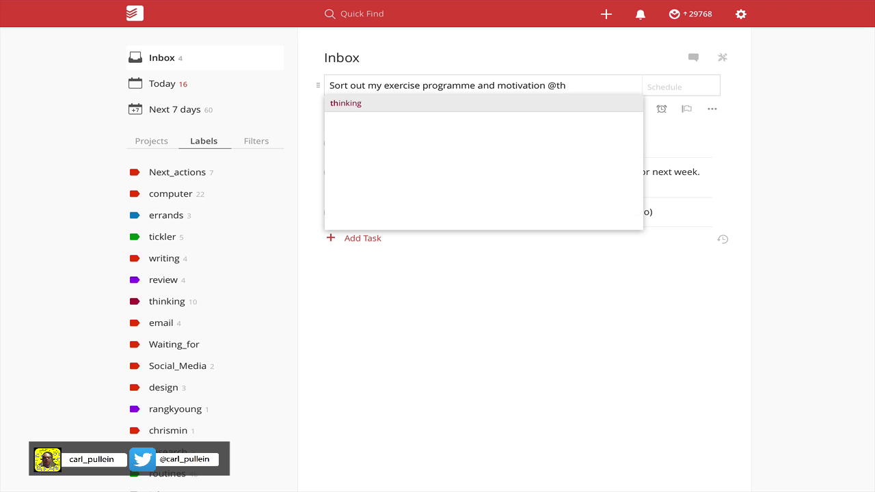
key("Return")
key("Tab")
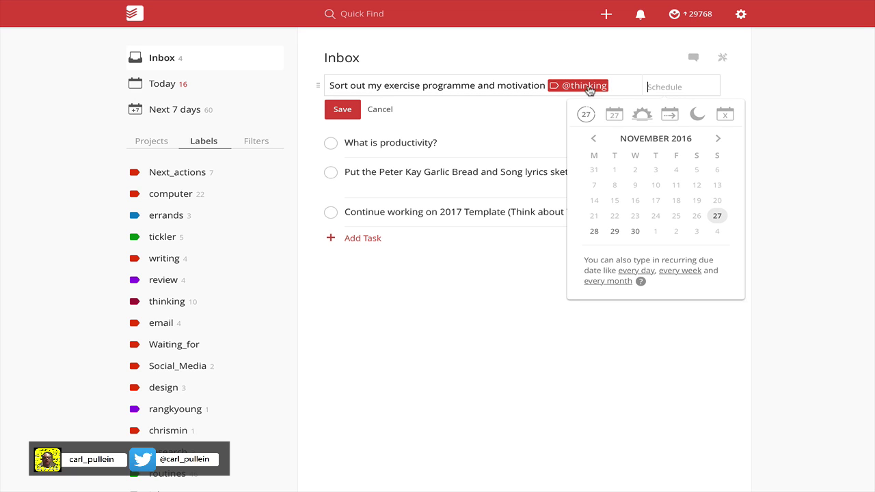
left_click(747, 93)
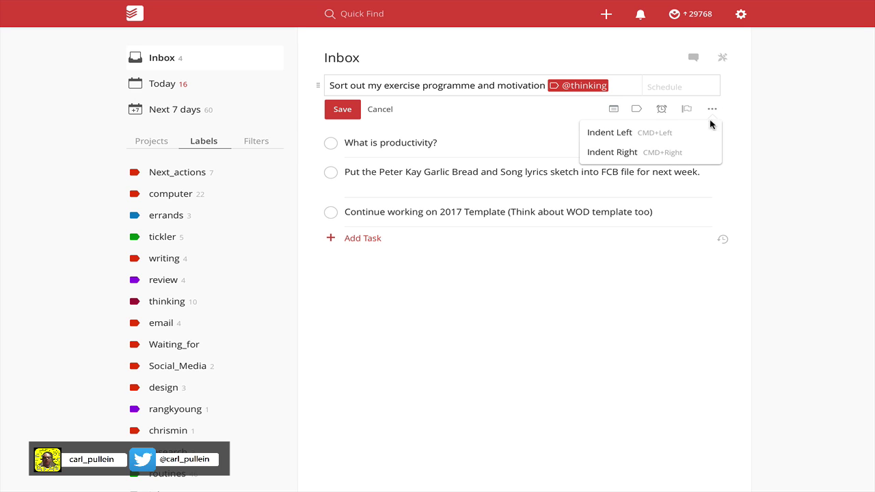
left_click(341, 112)
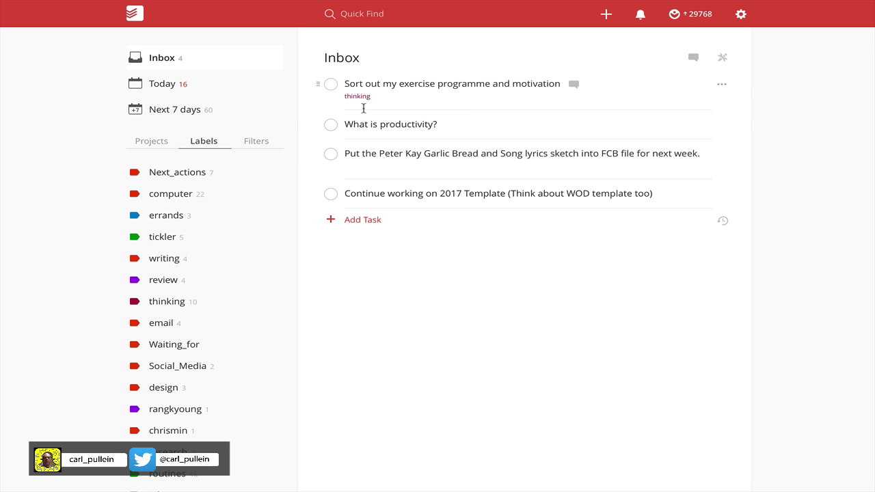
Move the exercise programme task into the Exercise project.
left_click(727, 88)
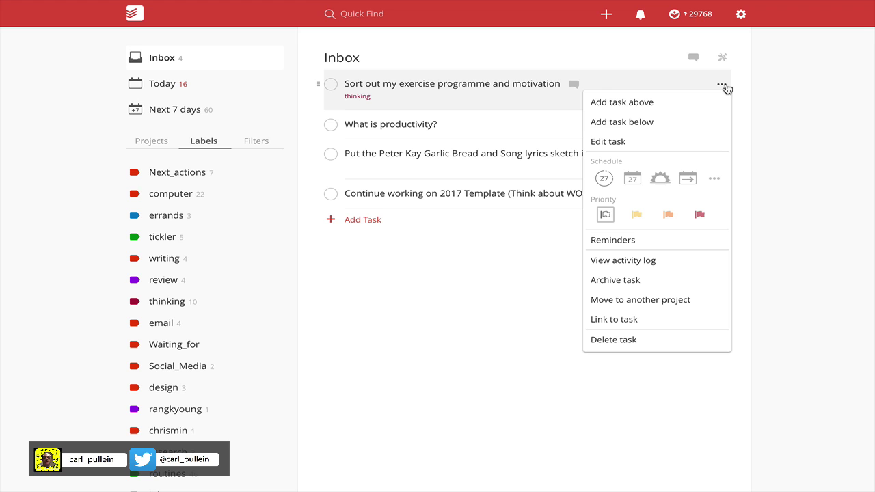
left_click(666, 301)
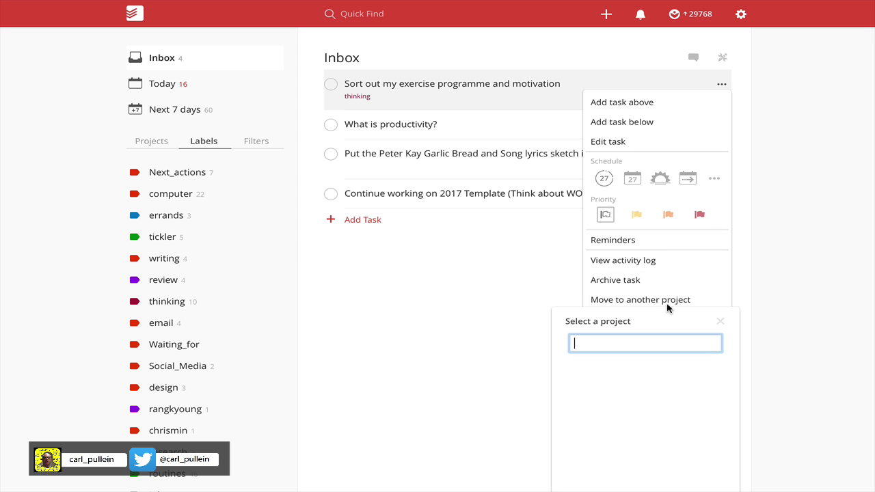
scroll(685, 378, "down", 5)
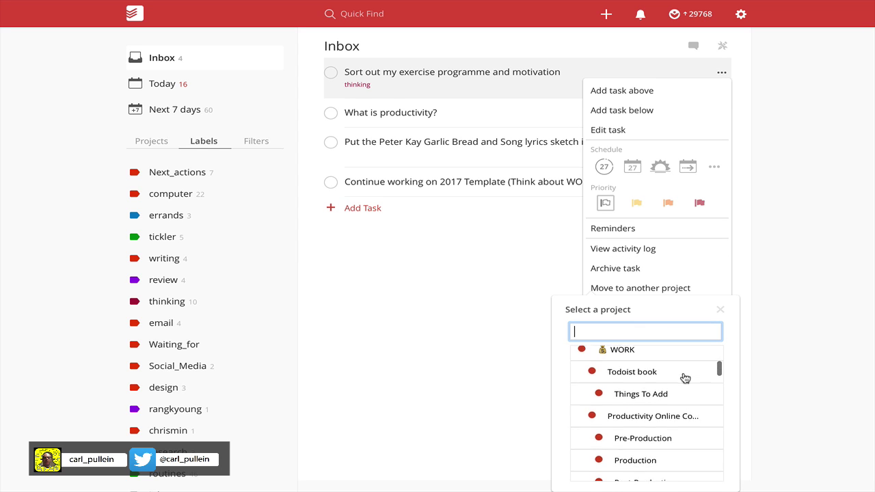
scroll(684, 378, "down", 2)
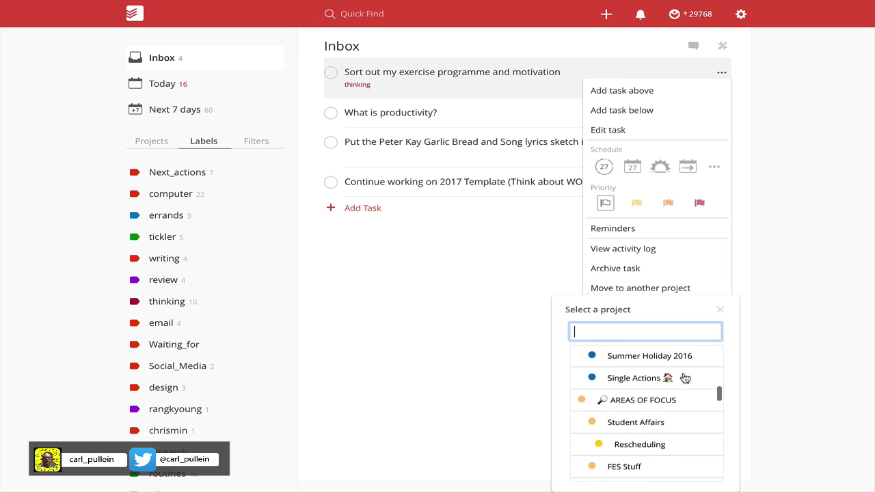
scroll(682, 377, "up", 5)
type("Ex")
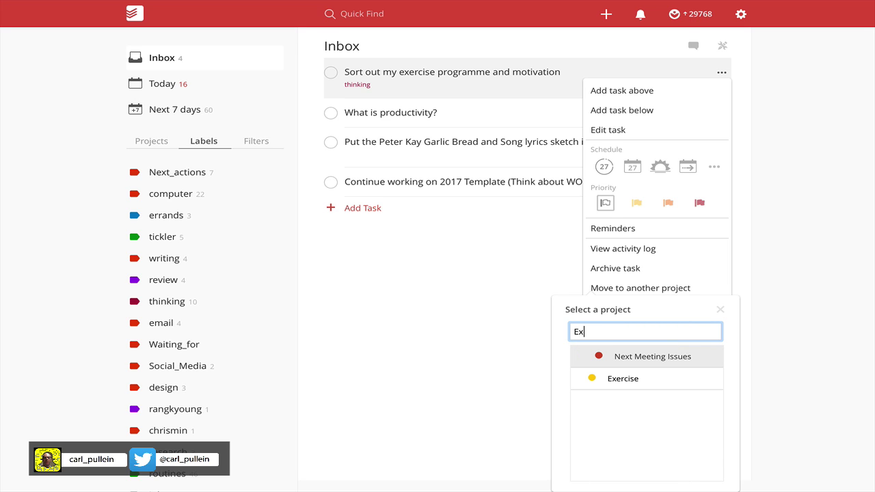
left_click(635, 385)
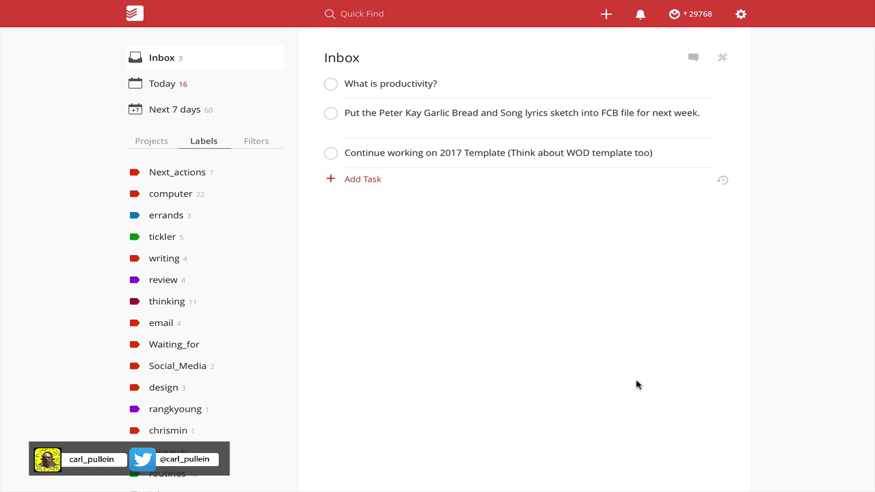
Retitle the task 'Find out a working definition of "Productivity"' with labels thinking and students.
left_click(476, 88)
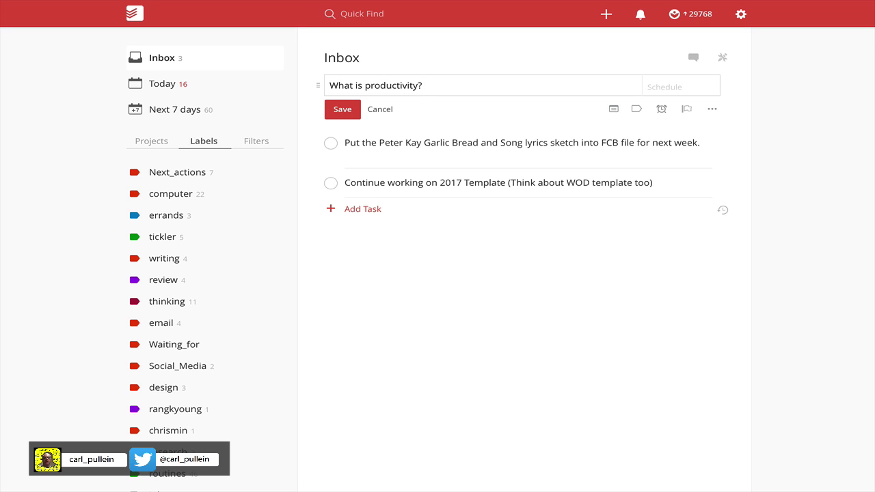
left_click_drag(423, 86, 317, 86)
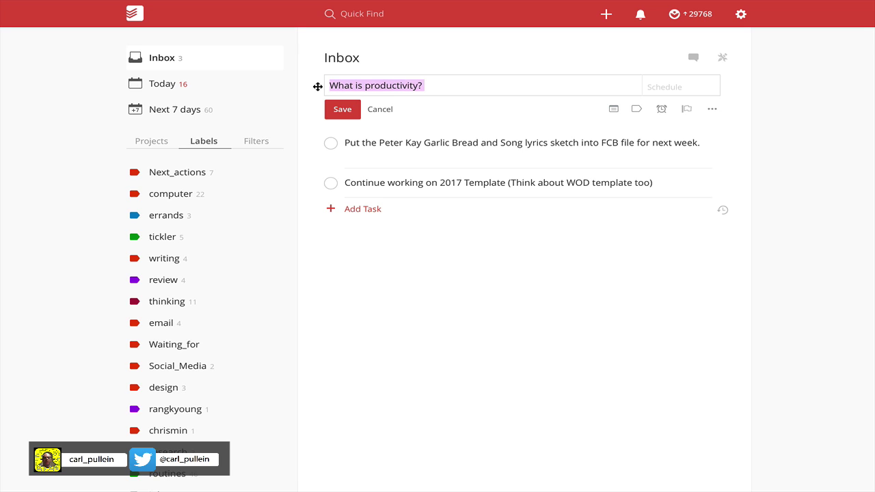
type("F")
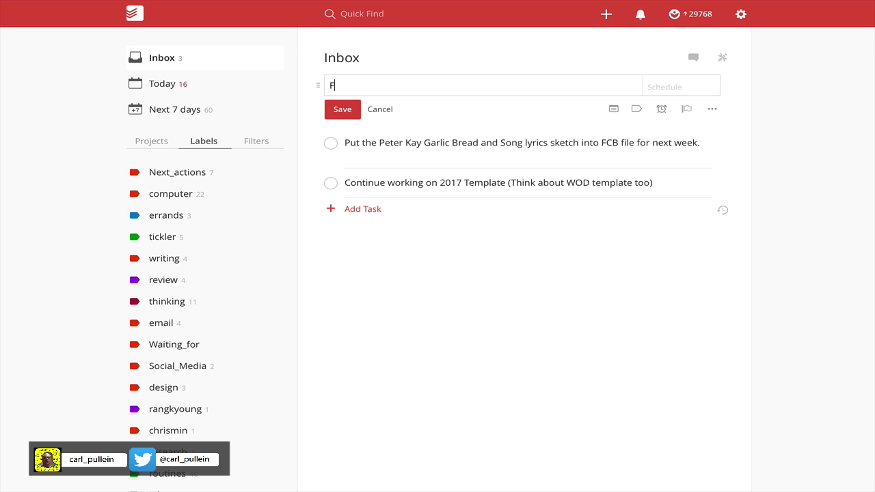
type("ind out a working definition")
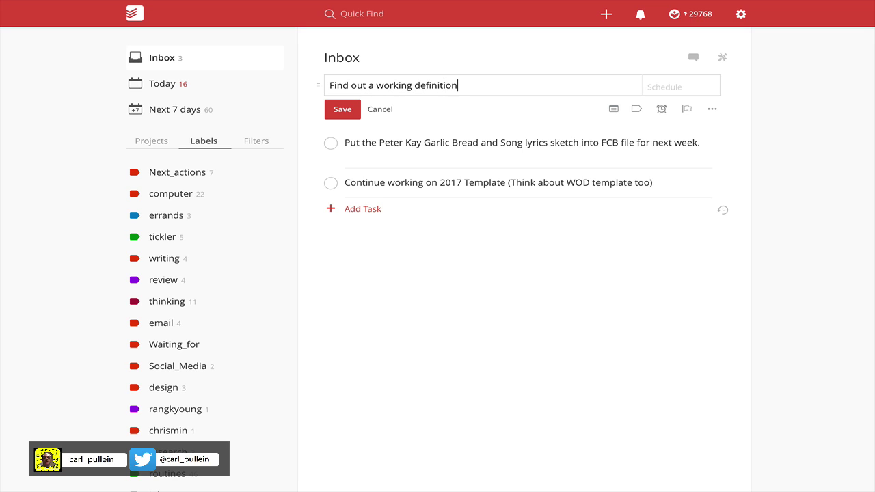
type(" of \"Productivity")
type("\" @")
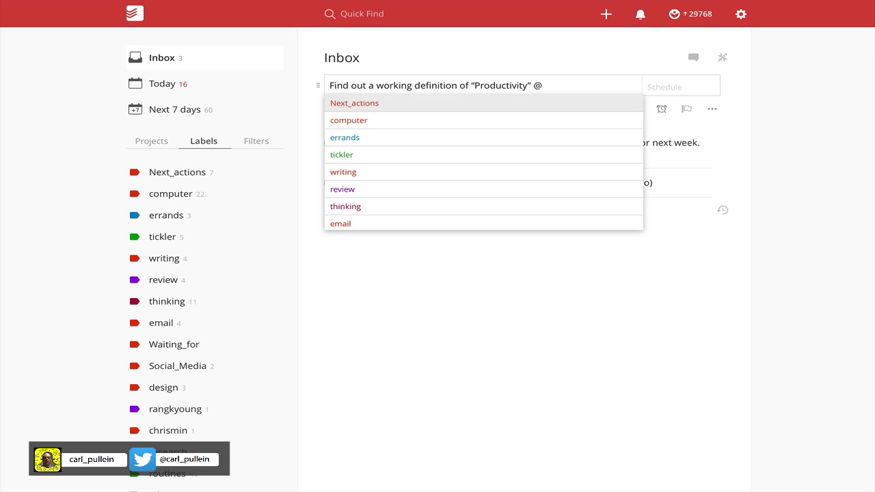
type("think")
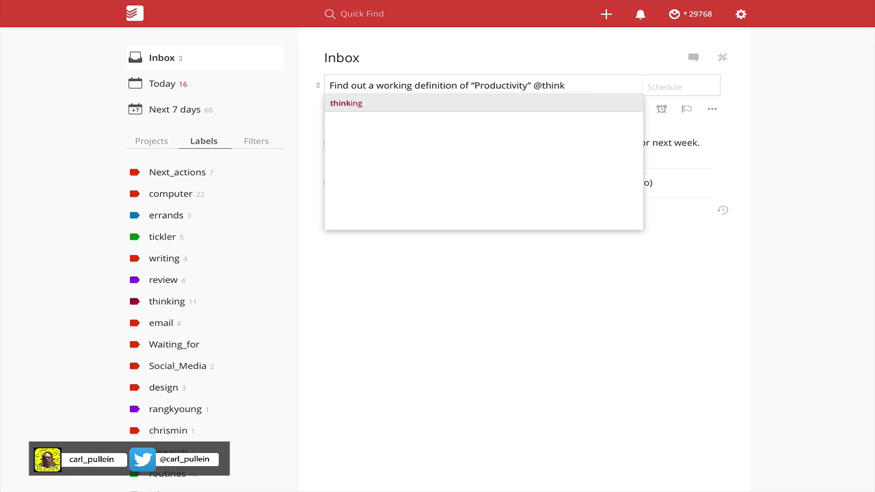
key("Return")
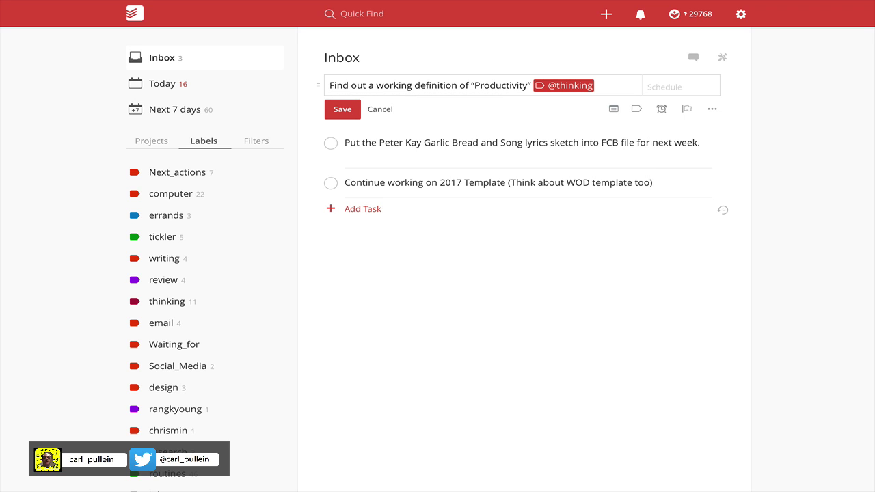
type("@St")
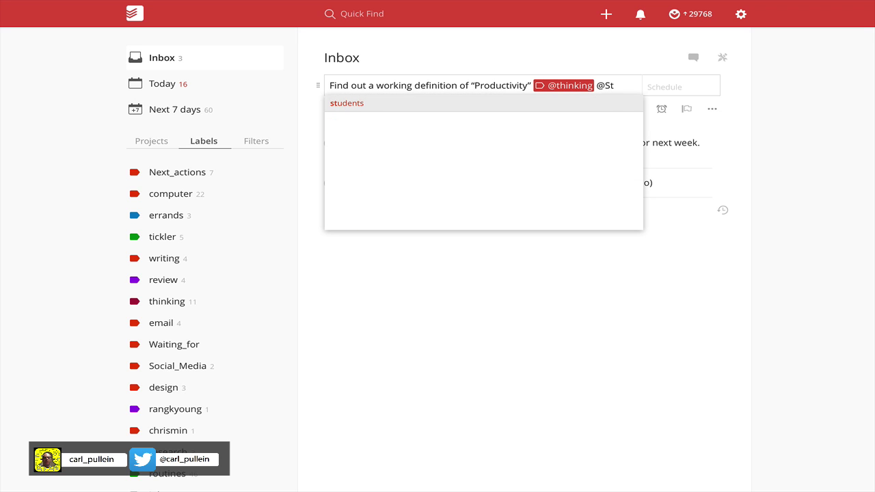
key("Return")
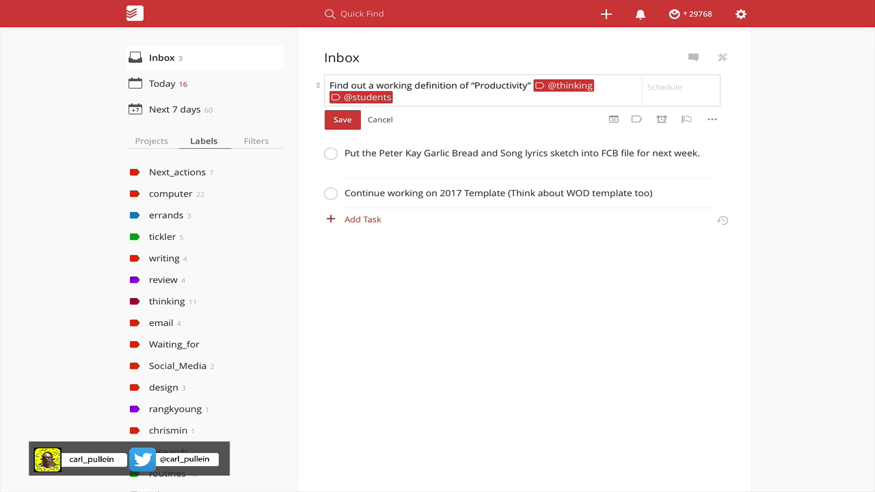
Set the Productivity task due Monday and move it into Student Affairs.
left_click(663, 87)
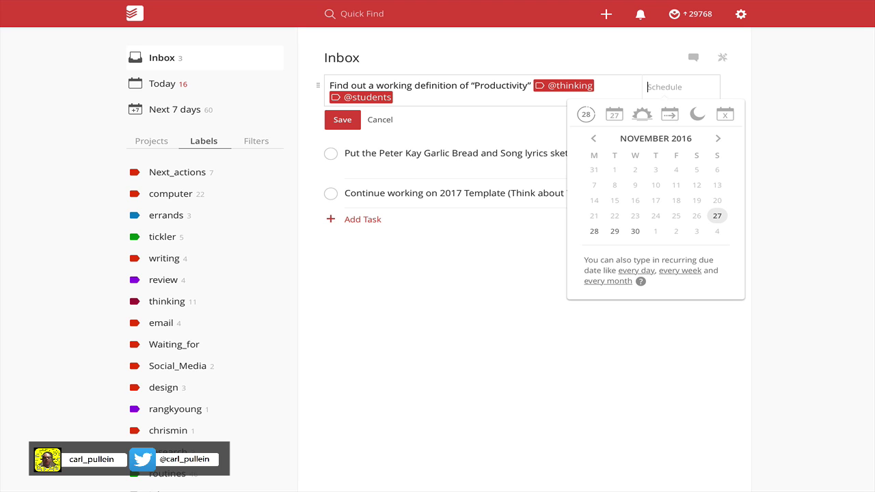
type("Mon")
key("Return")
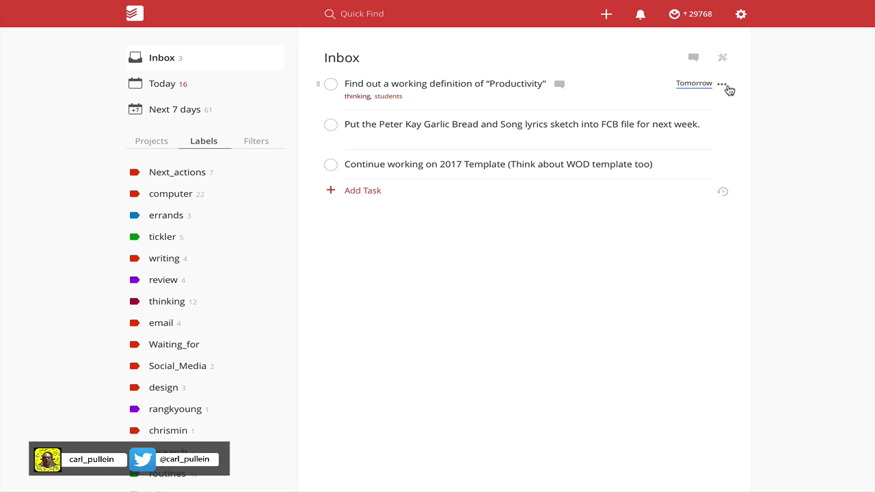
left_click(723, 85)
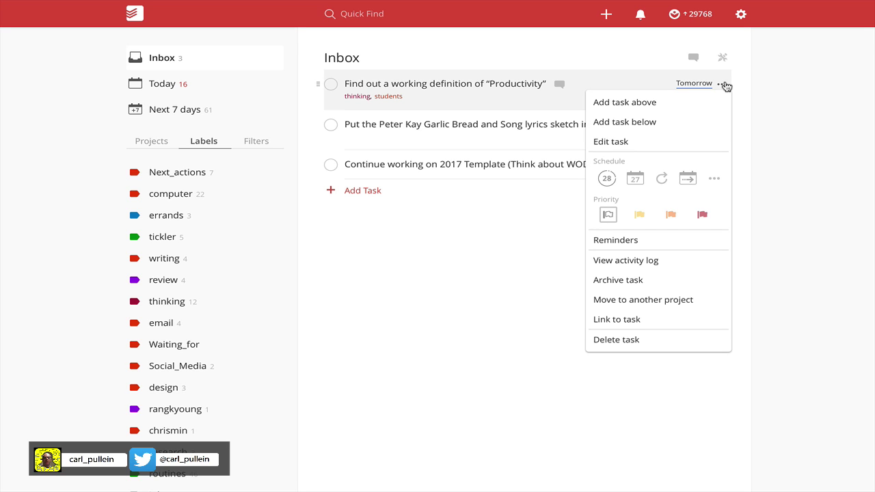
left_click(695, 302)
type("S")
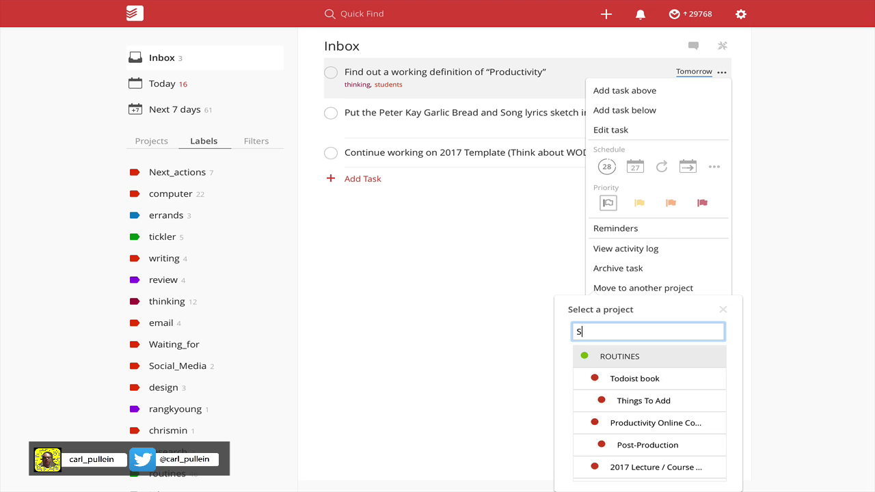
type("t")
left_click(666, 399)
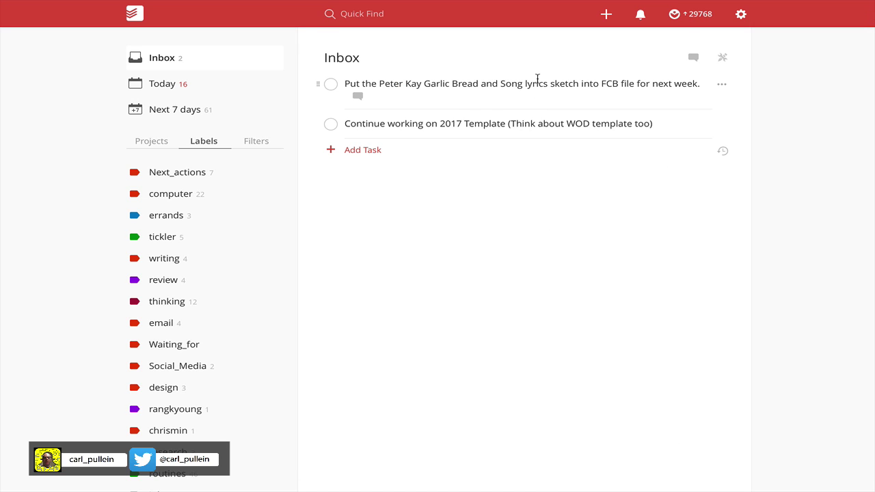
Tag the Garlic Bread sketch task computer and schedule it for Wednesday.
left_click(582, 84)
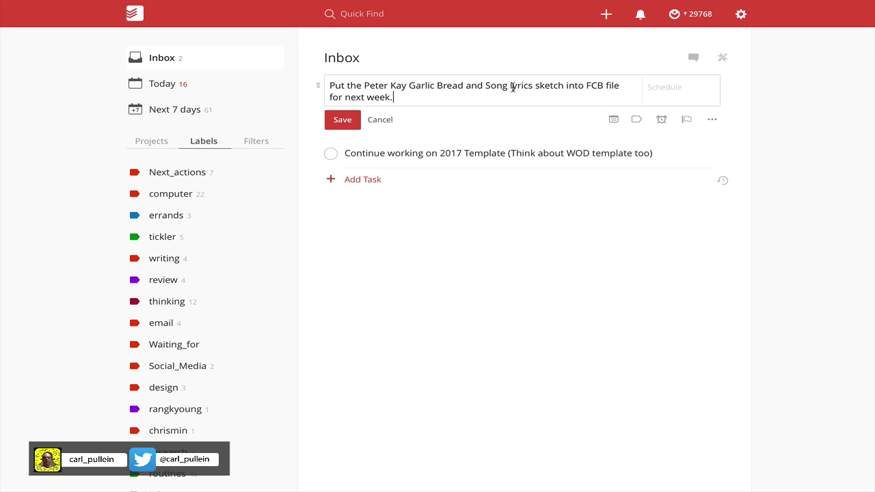
type("@com")
key("Return")
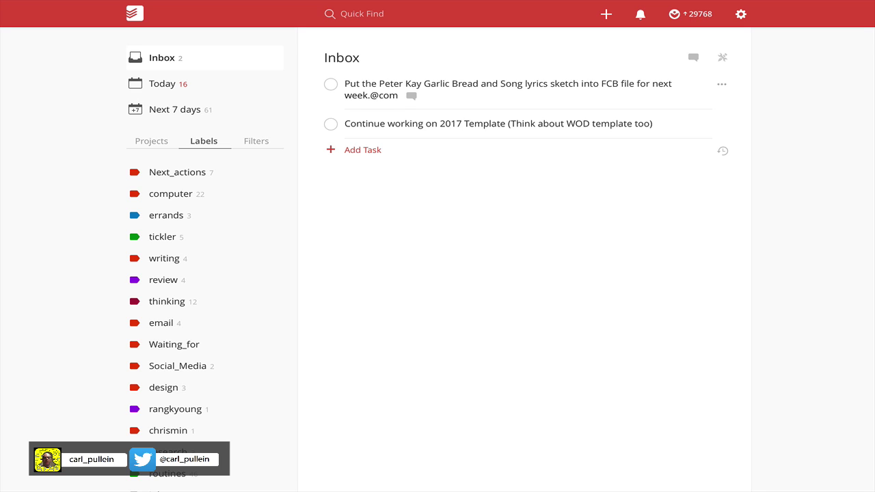
left_click(485, 91)
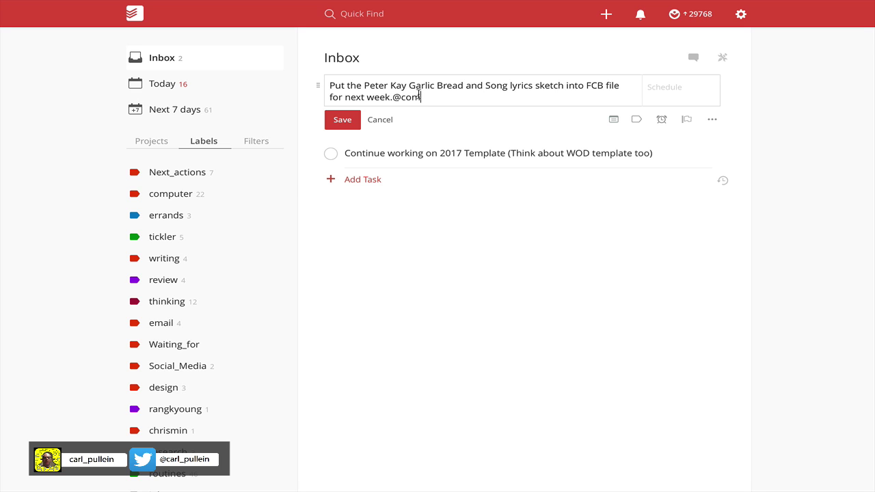
key("BackSpace")
key("BackSpace")
key("BackSpace")
key("BackSpace")
type("@")
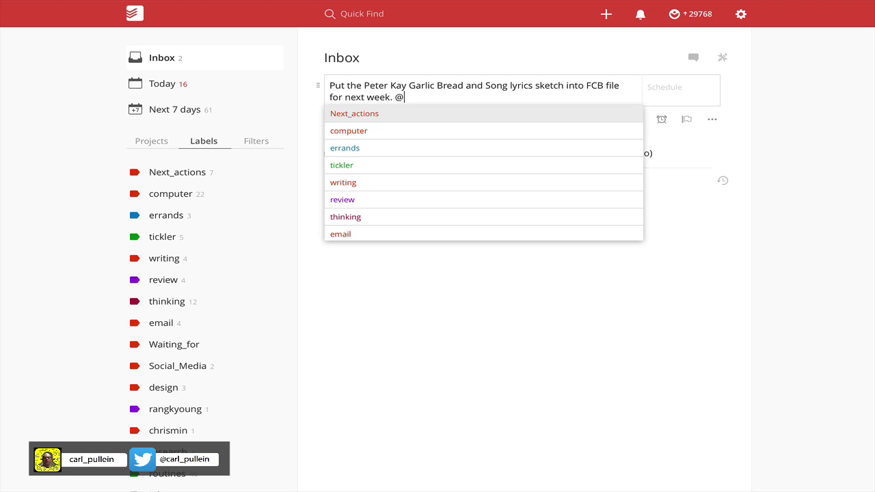
left_click(386, 133)
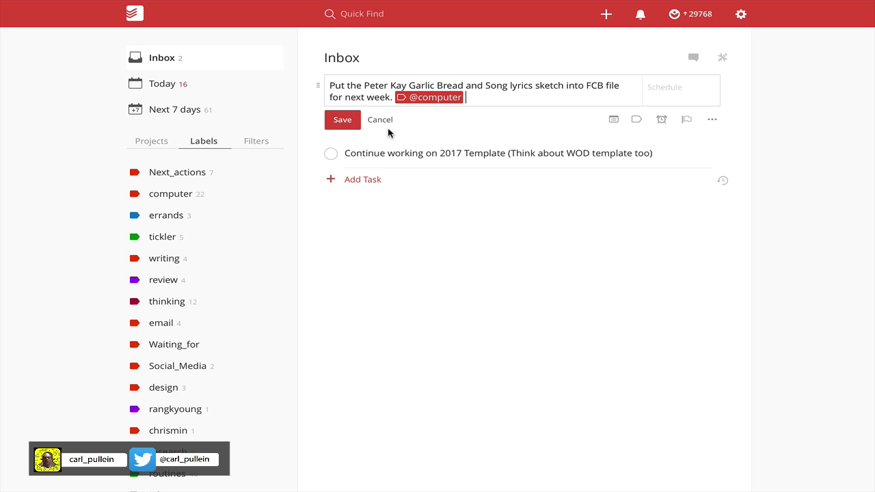
left_click(660, 89)
type("Wed")
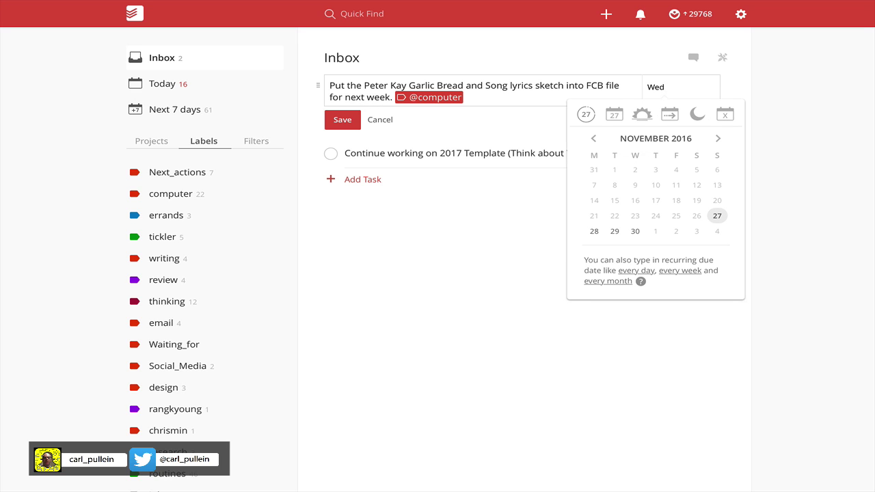
key("Return")
Move the sketch task into the WEEKLY project.
left_click(723, 85)
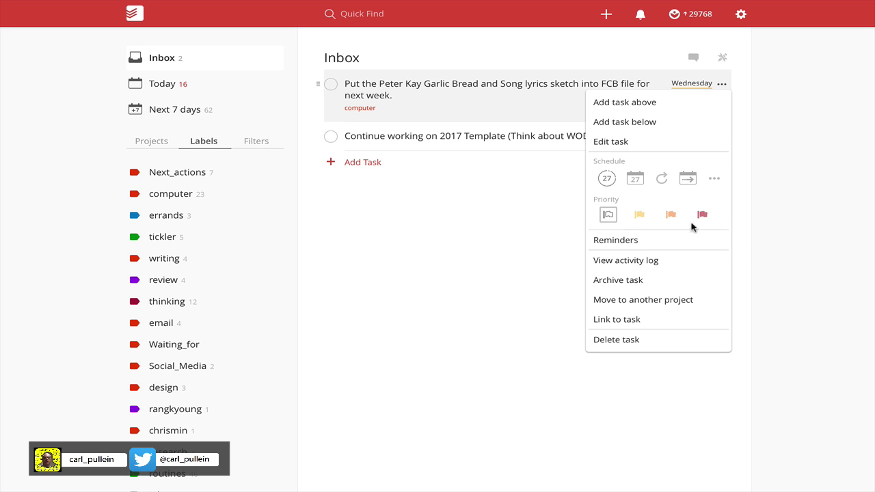
left_click(685, 298)
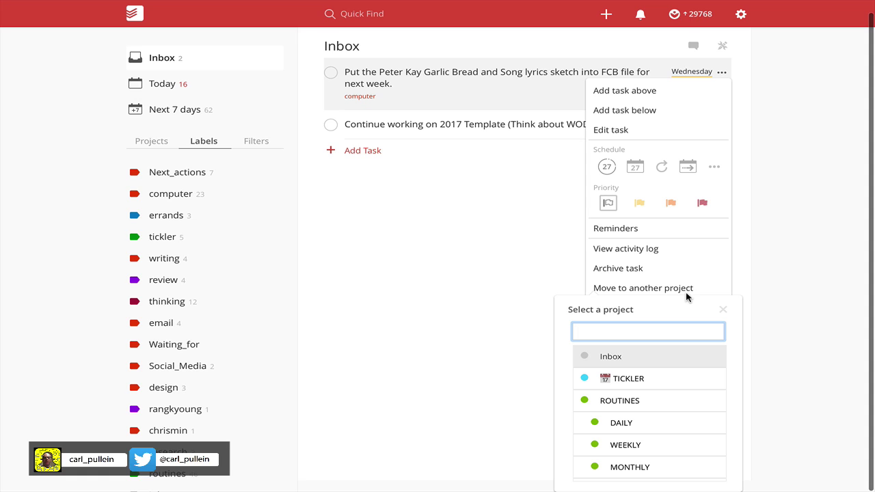
type("rou")
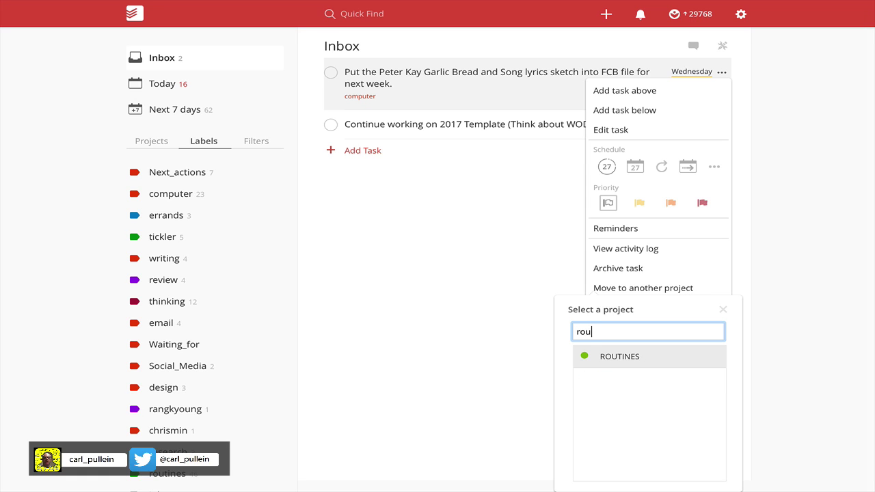
key("BackSpace")
key("BackSpace")
key("BackSpace")
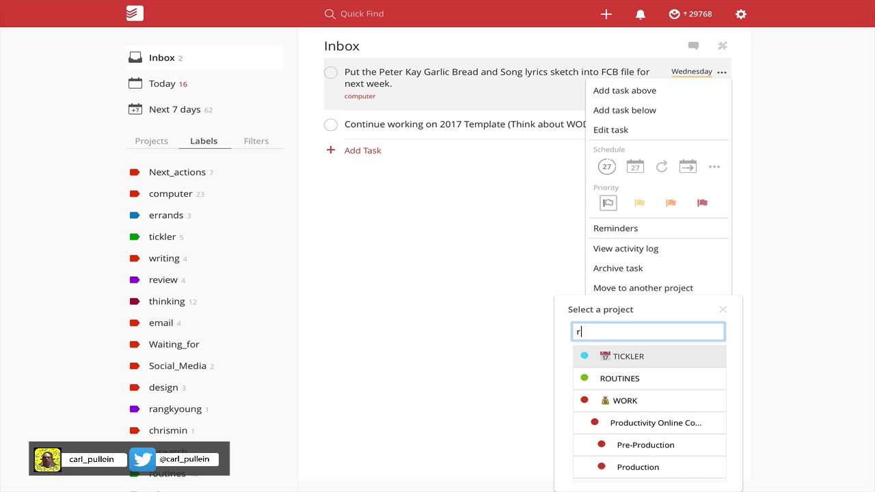
type("Mon")
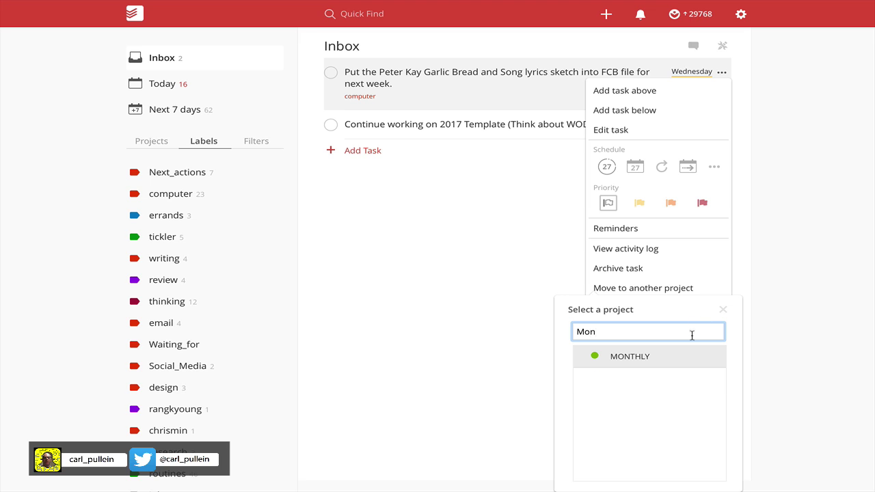
key("BackSpace")
key("BackSpace")
key("BackSpace")
type("Week")
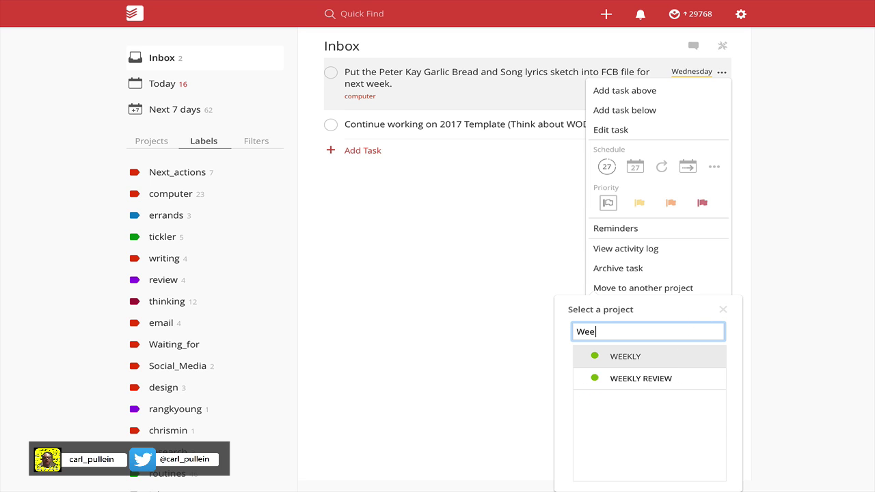
left_click(624, 364)
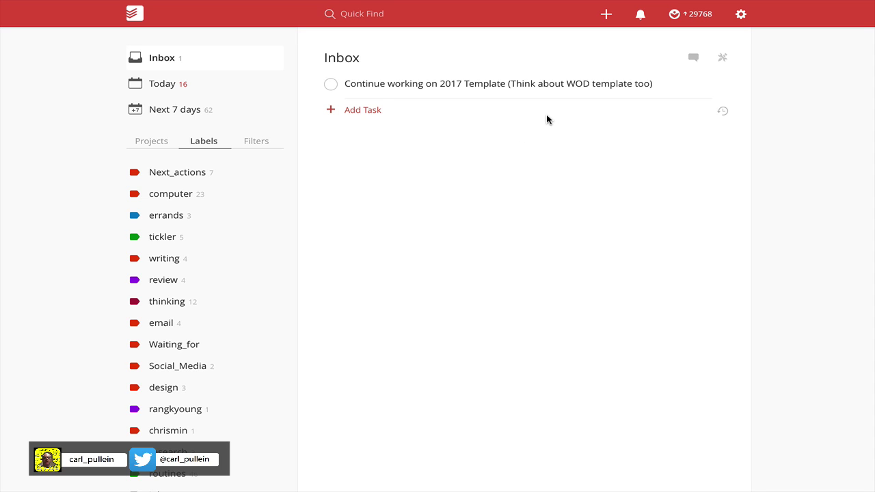
Open ROUTINES › WEEKLY, drag the Garlic Bread task onto WORK › Single Actions, then return to Inbox.
left_click(155, 146)
left_click(121, 196)
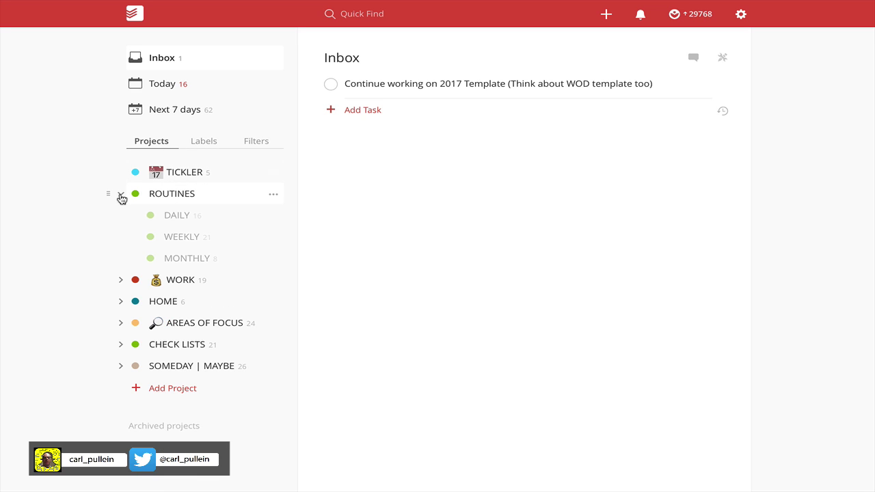
left_click(182, 237)
scroll(344, 249, "down", 10)
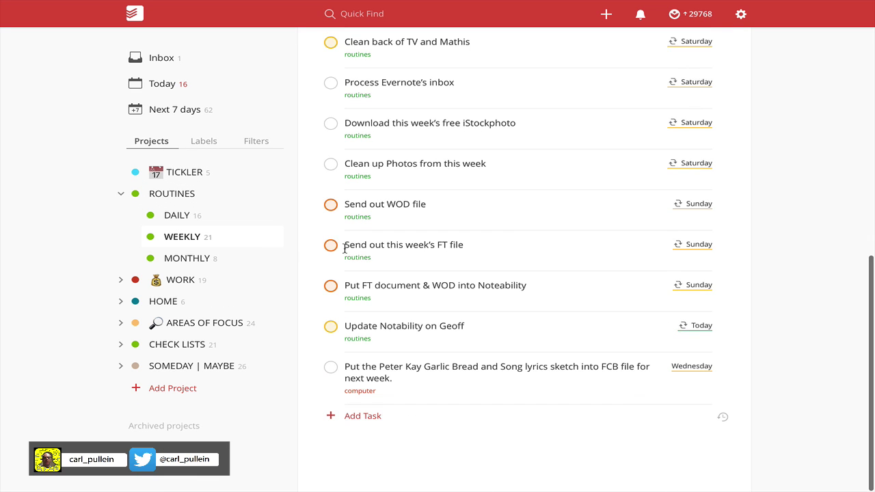
left_click(461, 367)
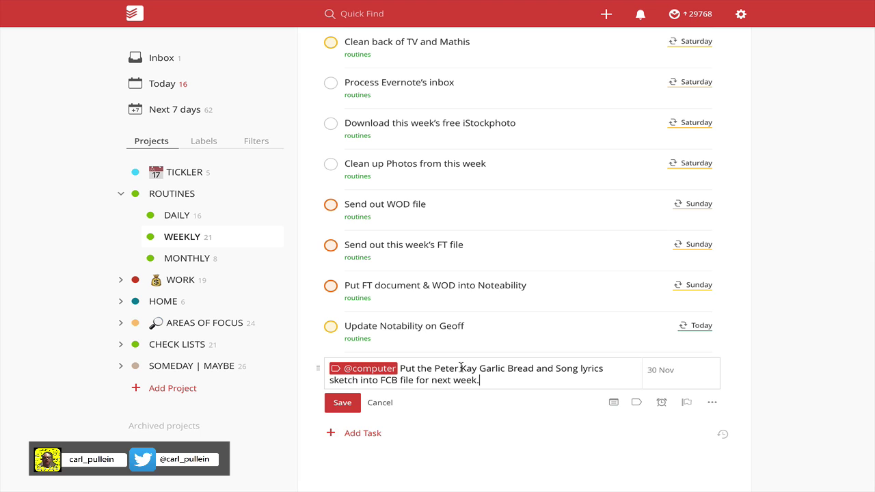
left_click(378, 403)
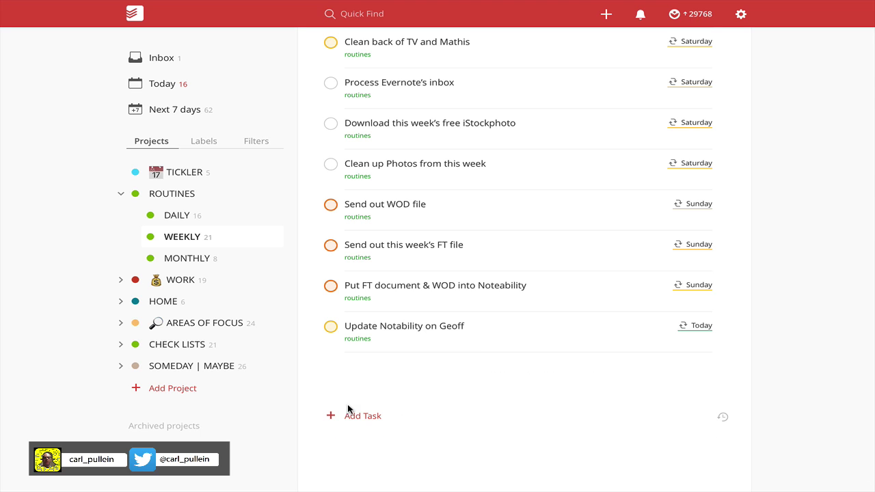
left_click(121, 280)
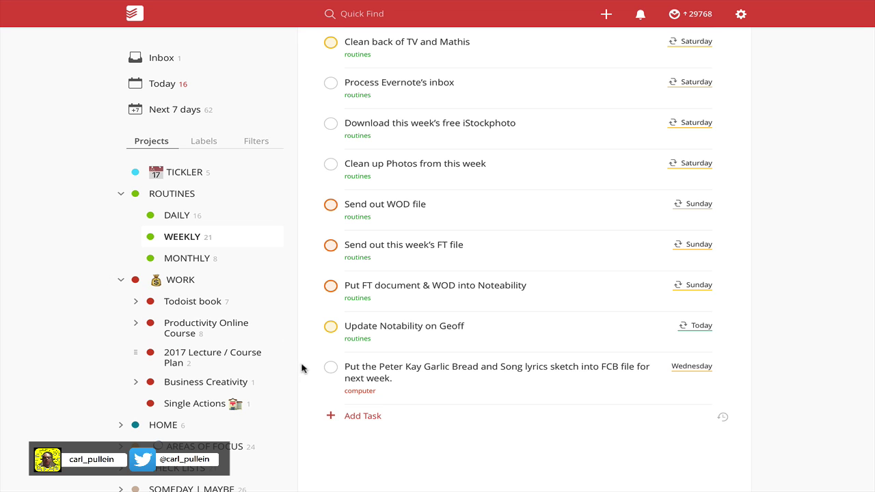
left_click_drag(317, 365, 226, 403)
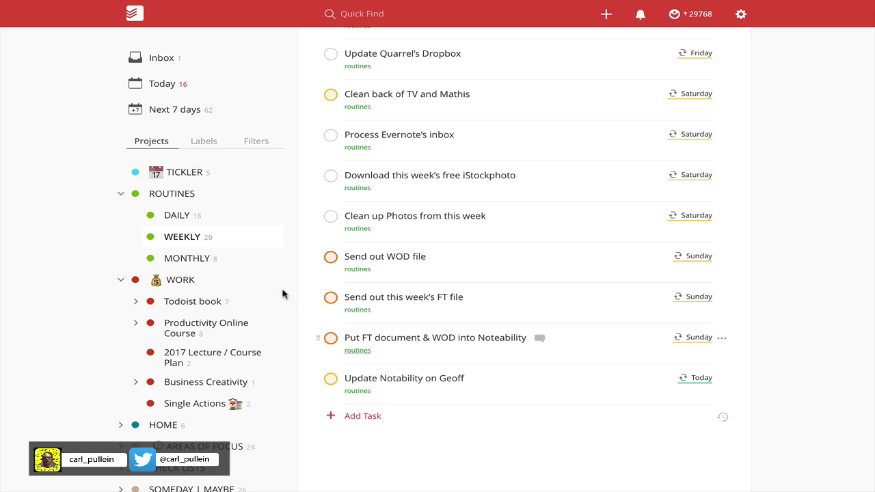
left_click(166, 61)
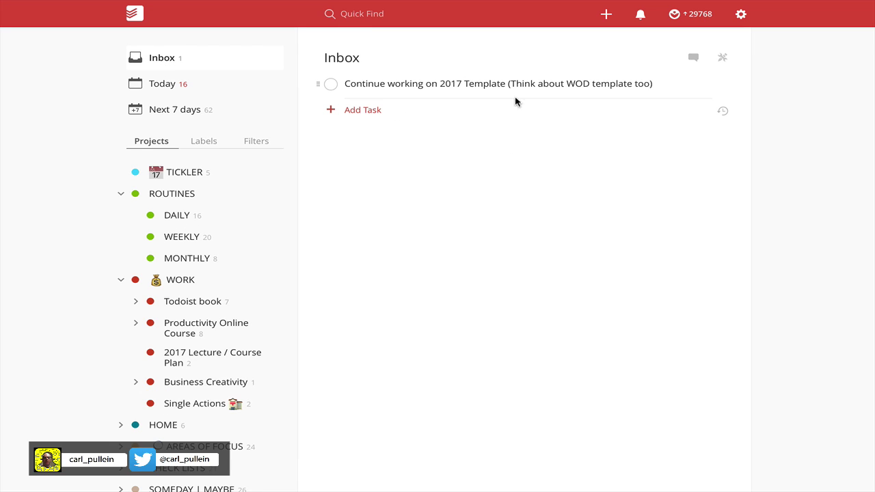
Schedule the 2017 Template task for Friday.
left_click(683, 87)
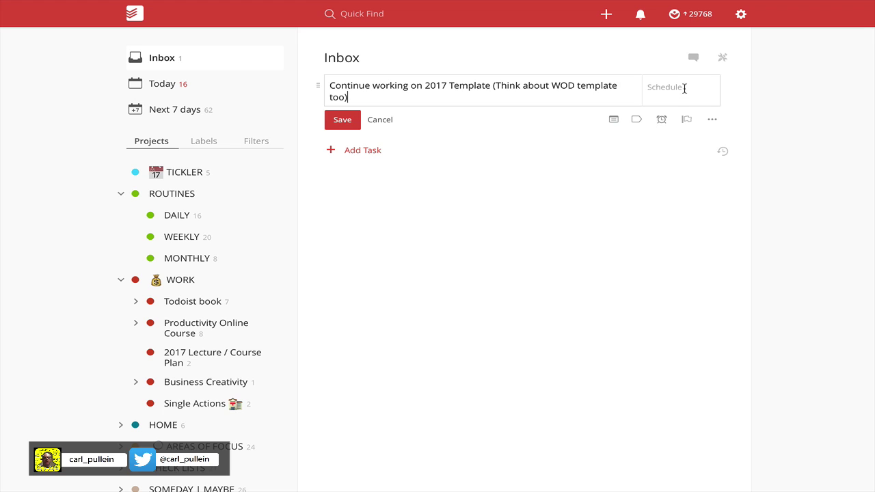
left_click(674, 86)
type("Fri")
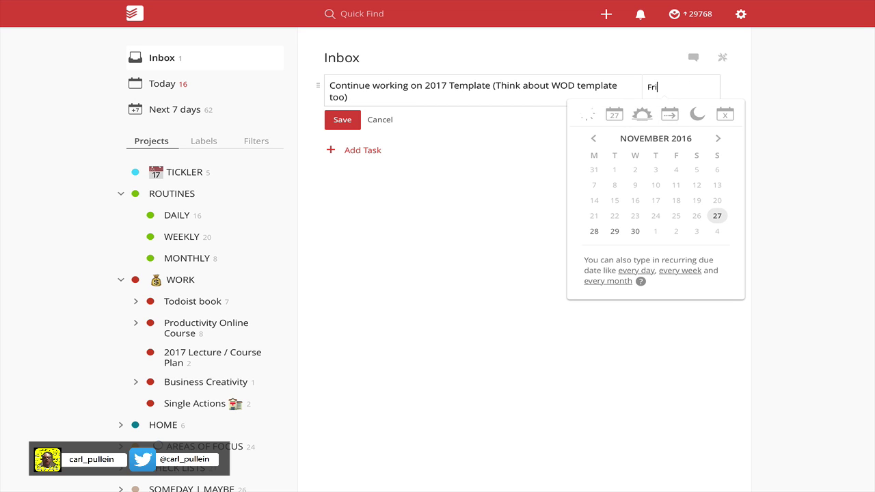
key("Return")
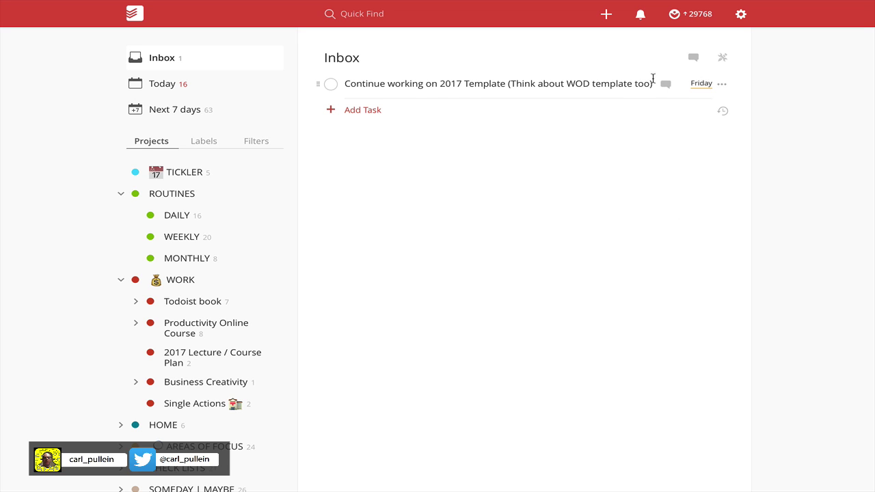
Move the 2017 Template task into WORK's Single Actions project.
left_click(722, 87)
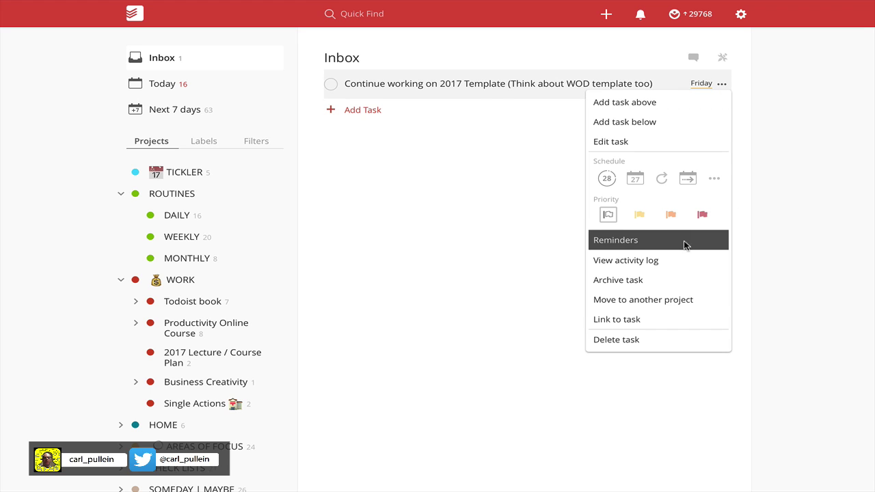
left_click(683, 300)
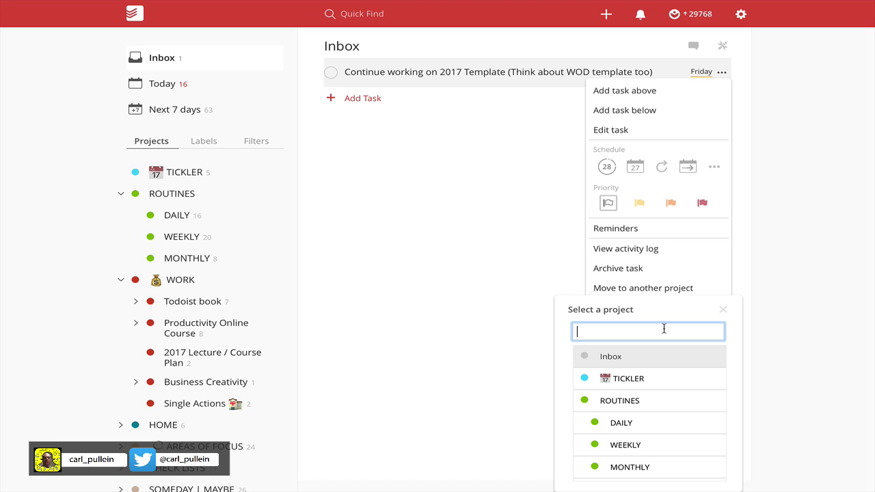
type("Work")
key("BackSpace")
key("BackSpace")
key("BackSpace")
key("BackSpace")
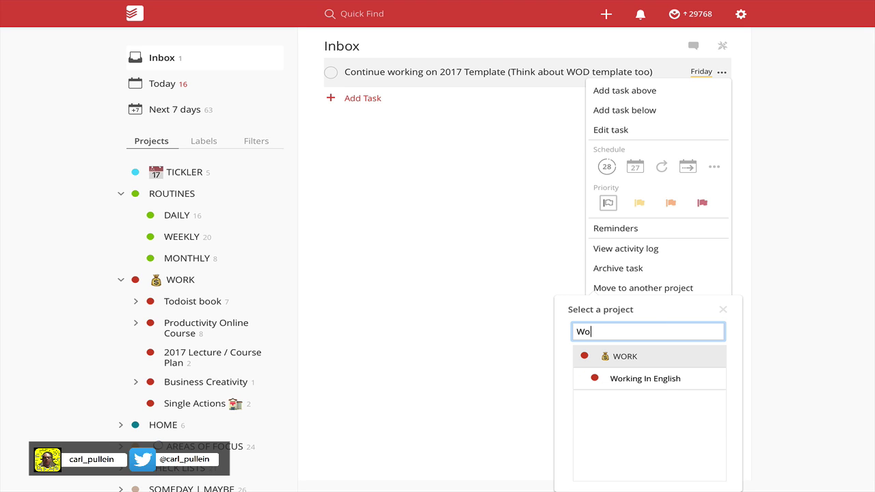
type("Sinh")
key("BackSpace")
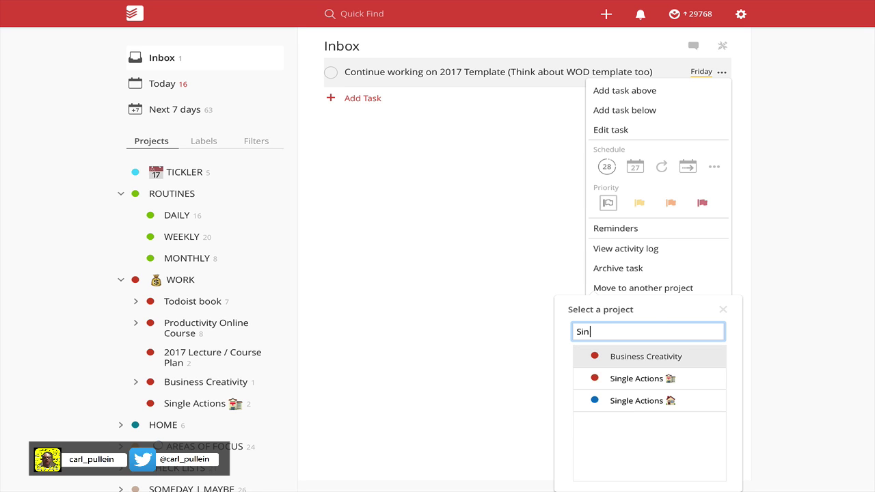
type("g")
left_click(653, 360)
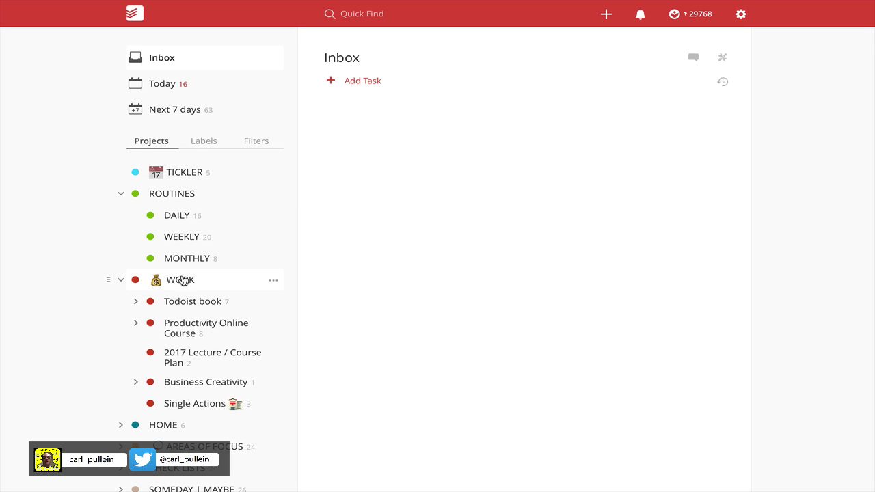
Collapse the WORK and ROUTINES sub-projects, leaving the ROUTINES task list displayed.
left_click(121, 281)
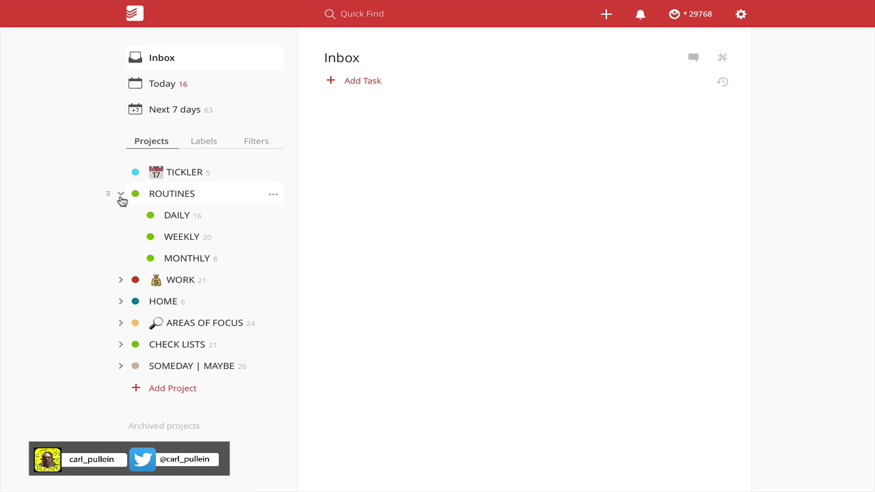
left_click(121, 195)
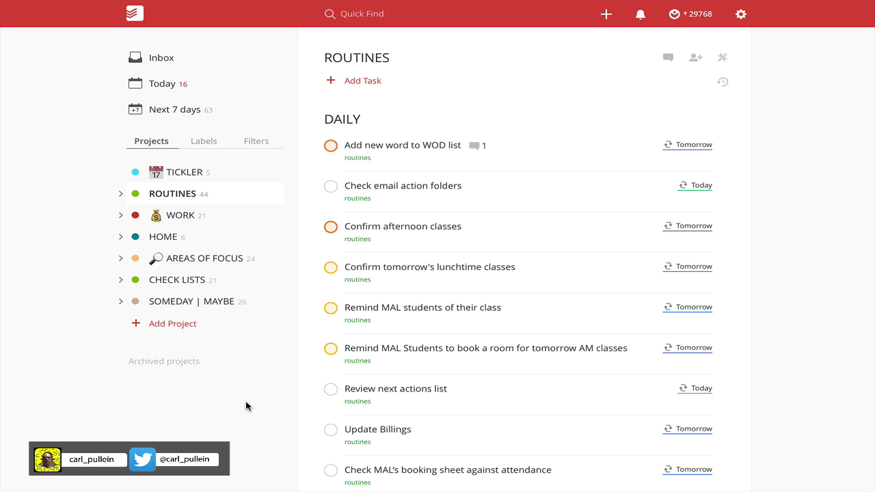
key("ctrl+Right")
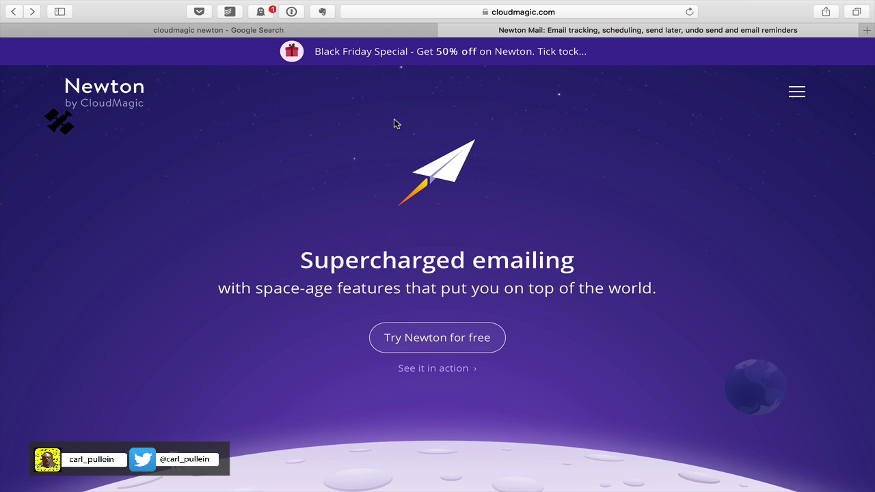
key("ctrl+Left")
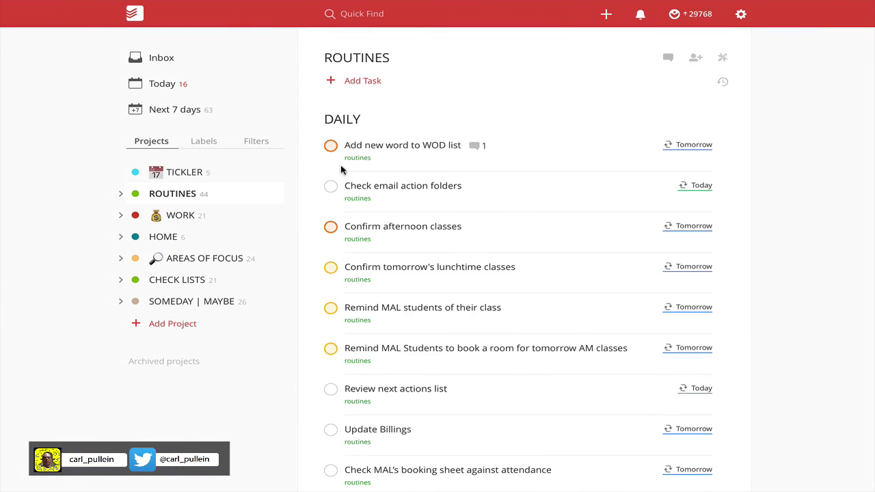